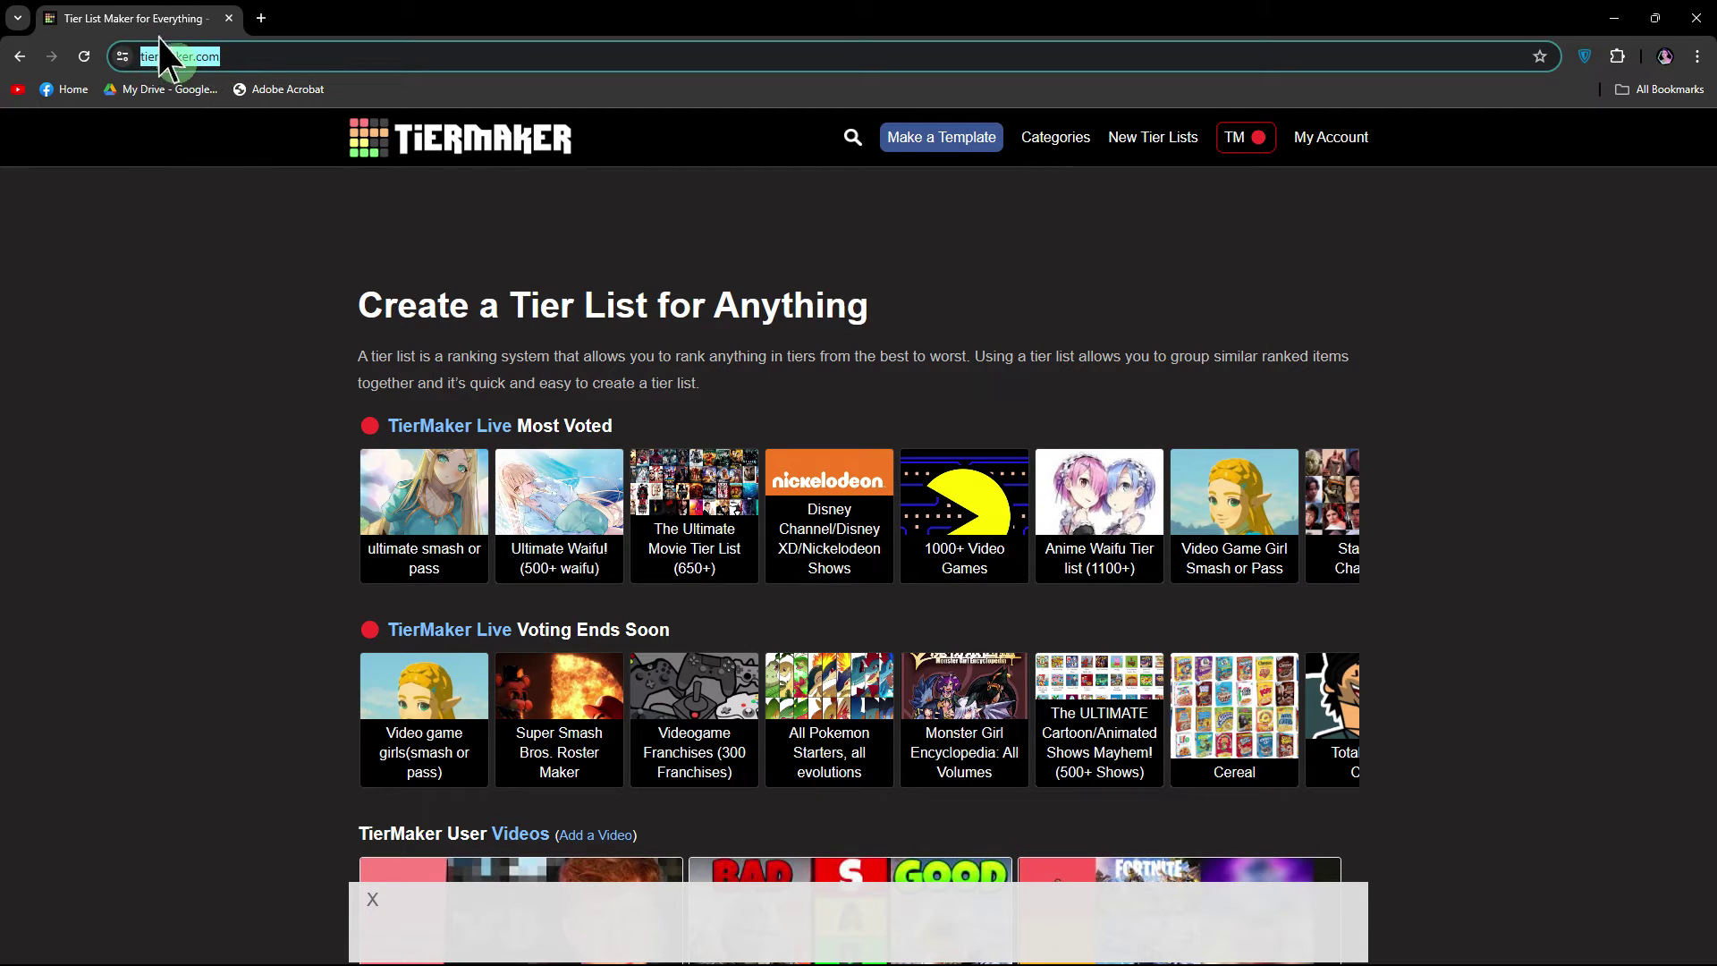
Step: Load tiermaker.com and its featured tier lists, then start a new template
{"action": "left_click", "coordinate": [935, 144]}
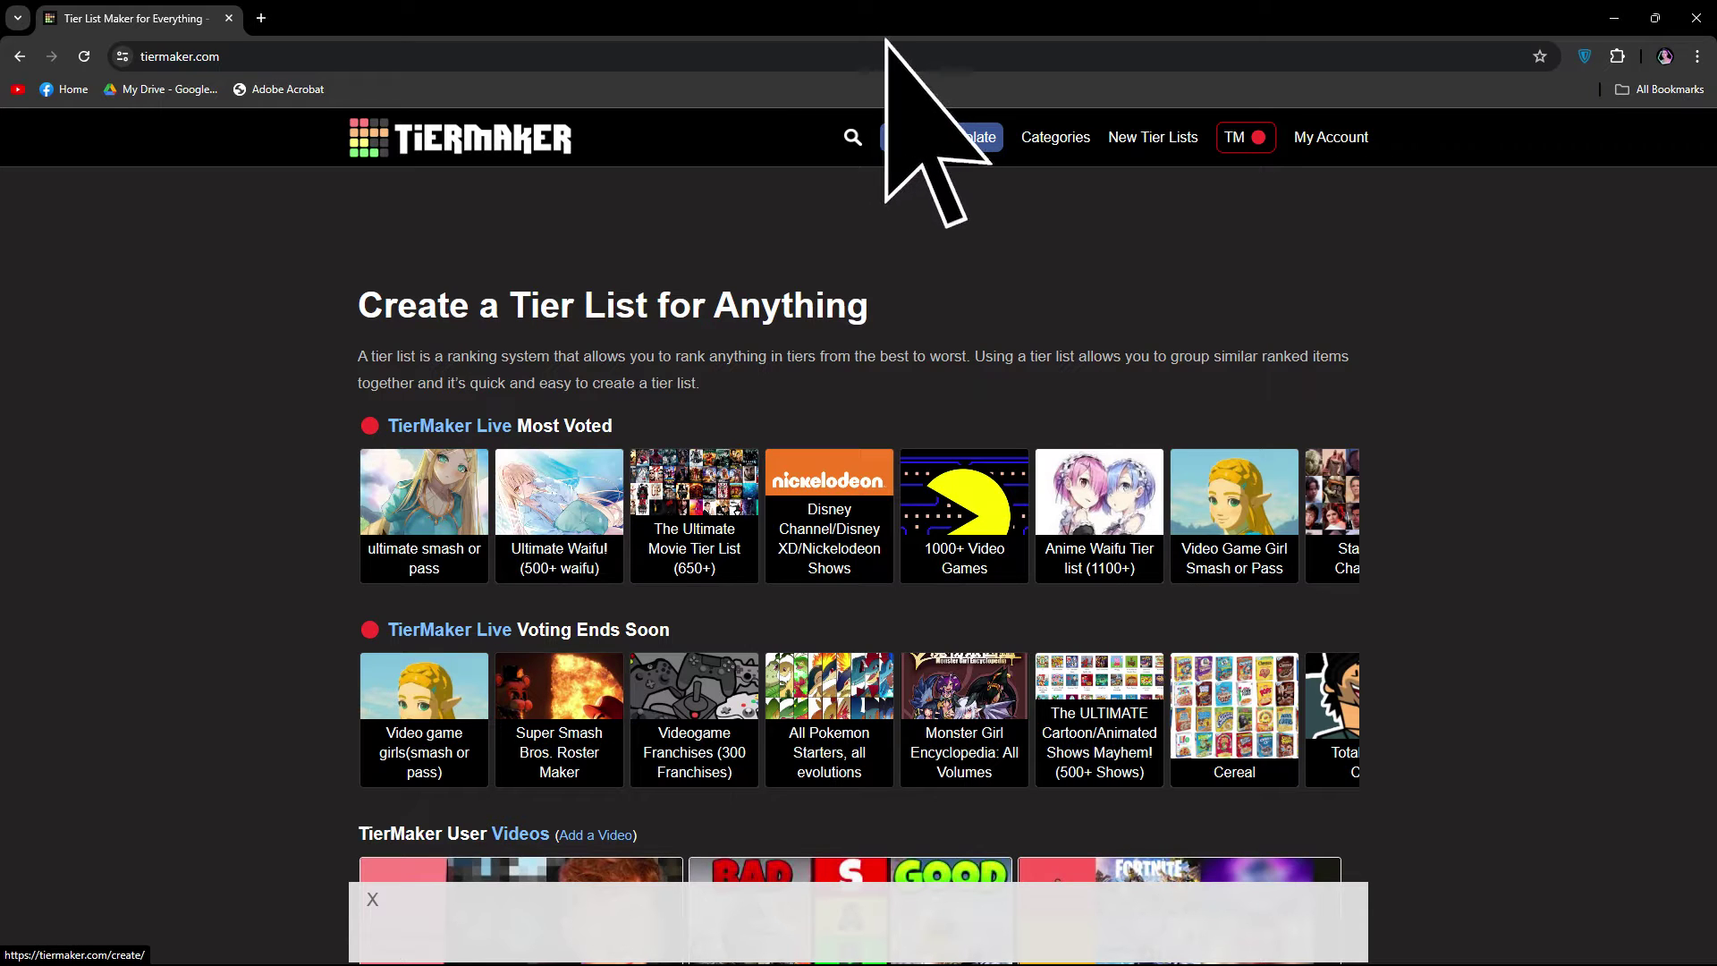
Step: Create a blank single-use fastest-animal tier list with tiers S through D
{"action": "left_click", "coordinate": [936, 146]}
{"action": "type", "text": "FASTEST ANIMAL"}
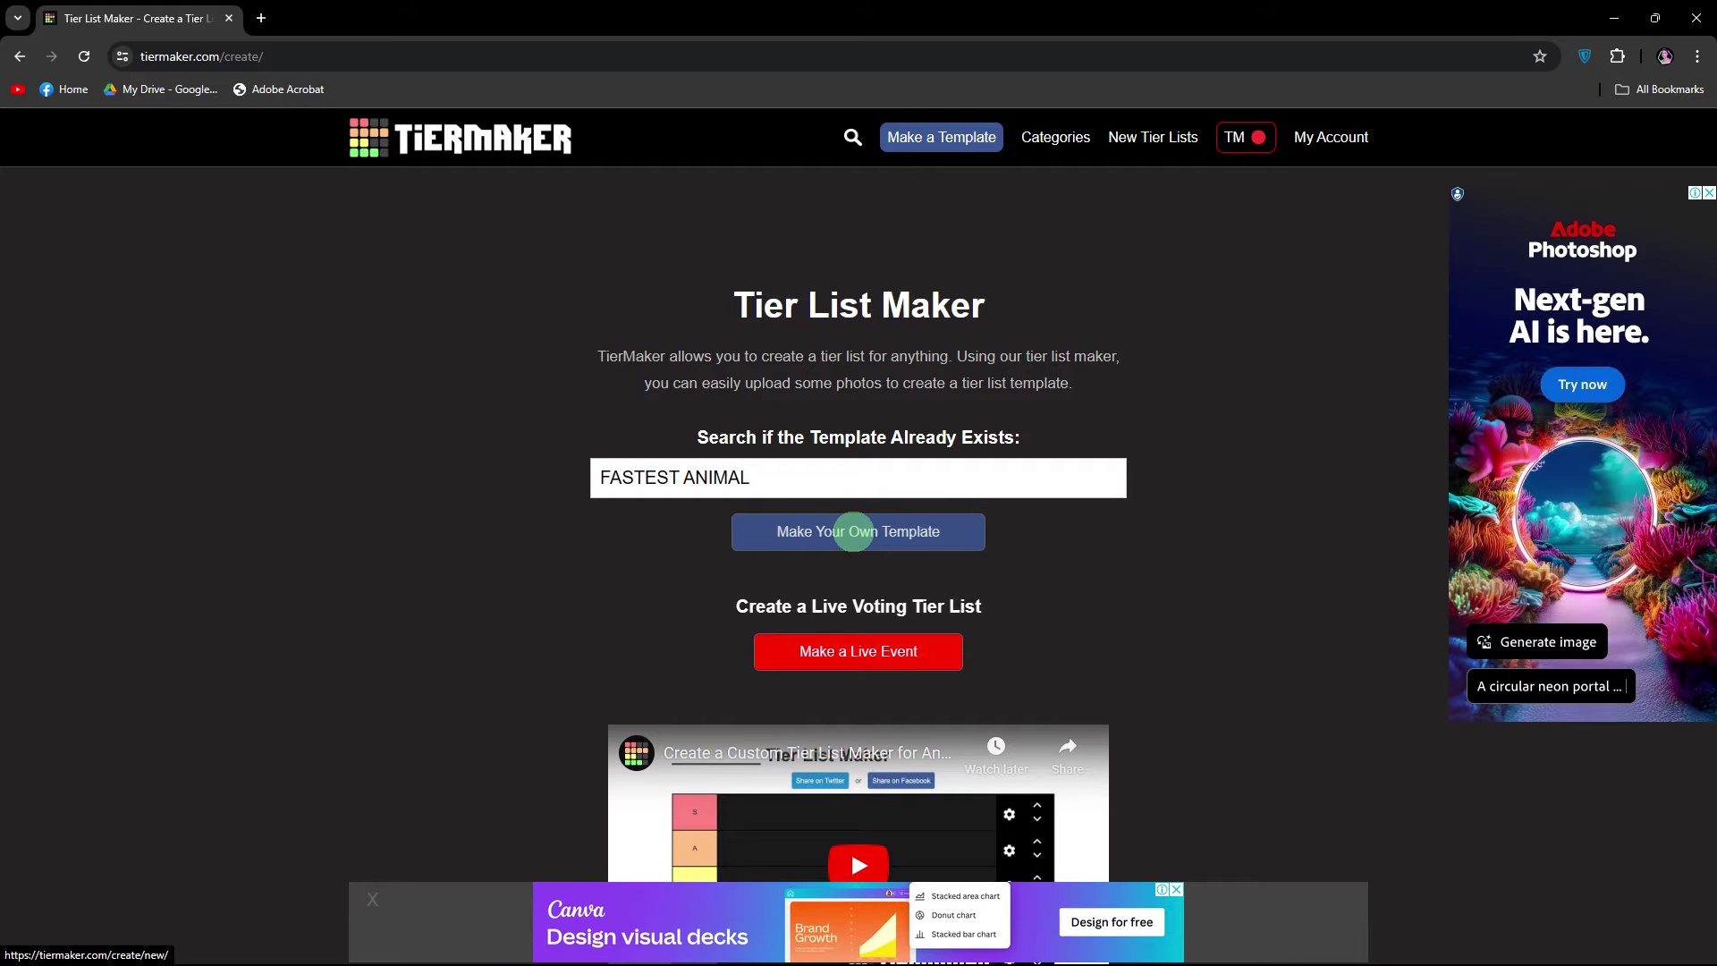
{"action": "left_click", "coordinate": [855, 532]}
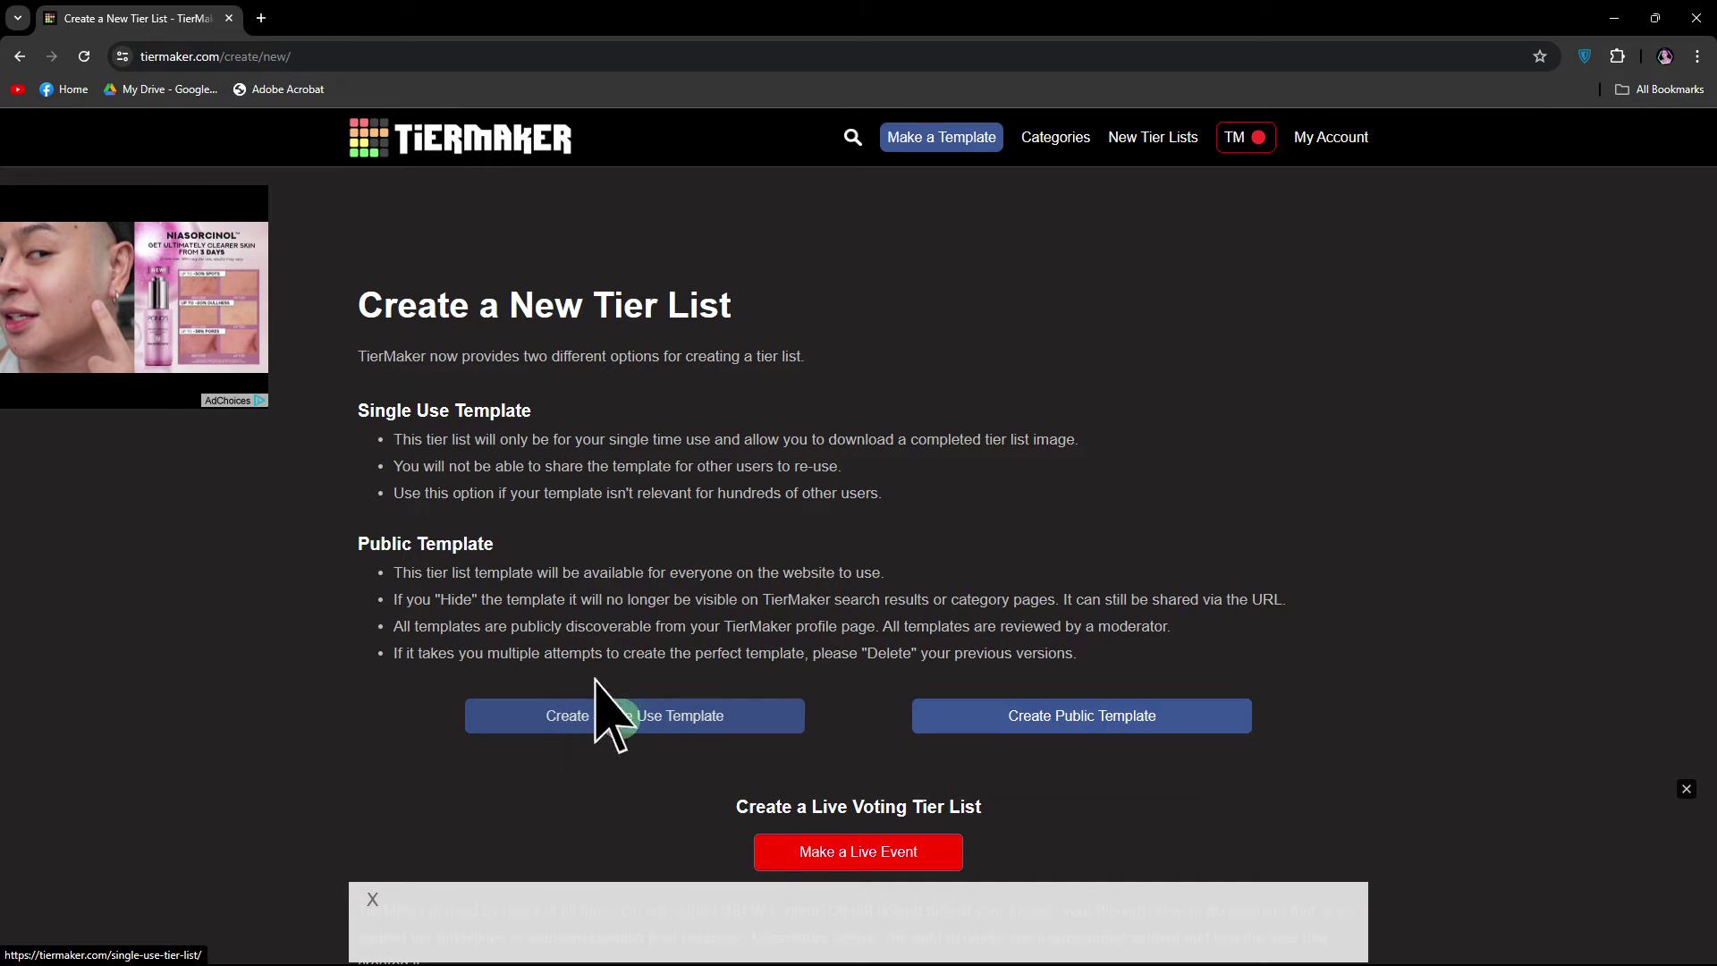
{"action": "left_click", "coordinate": [619, 714]}
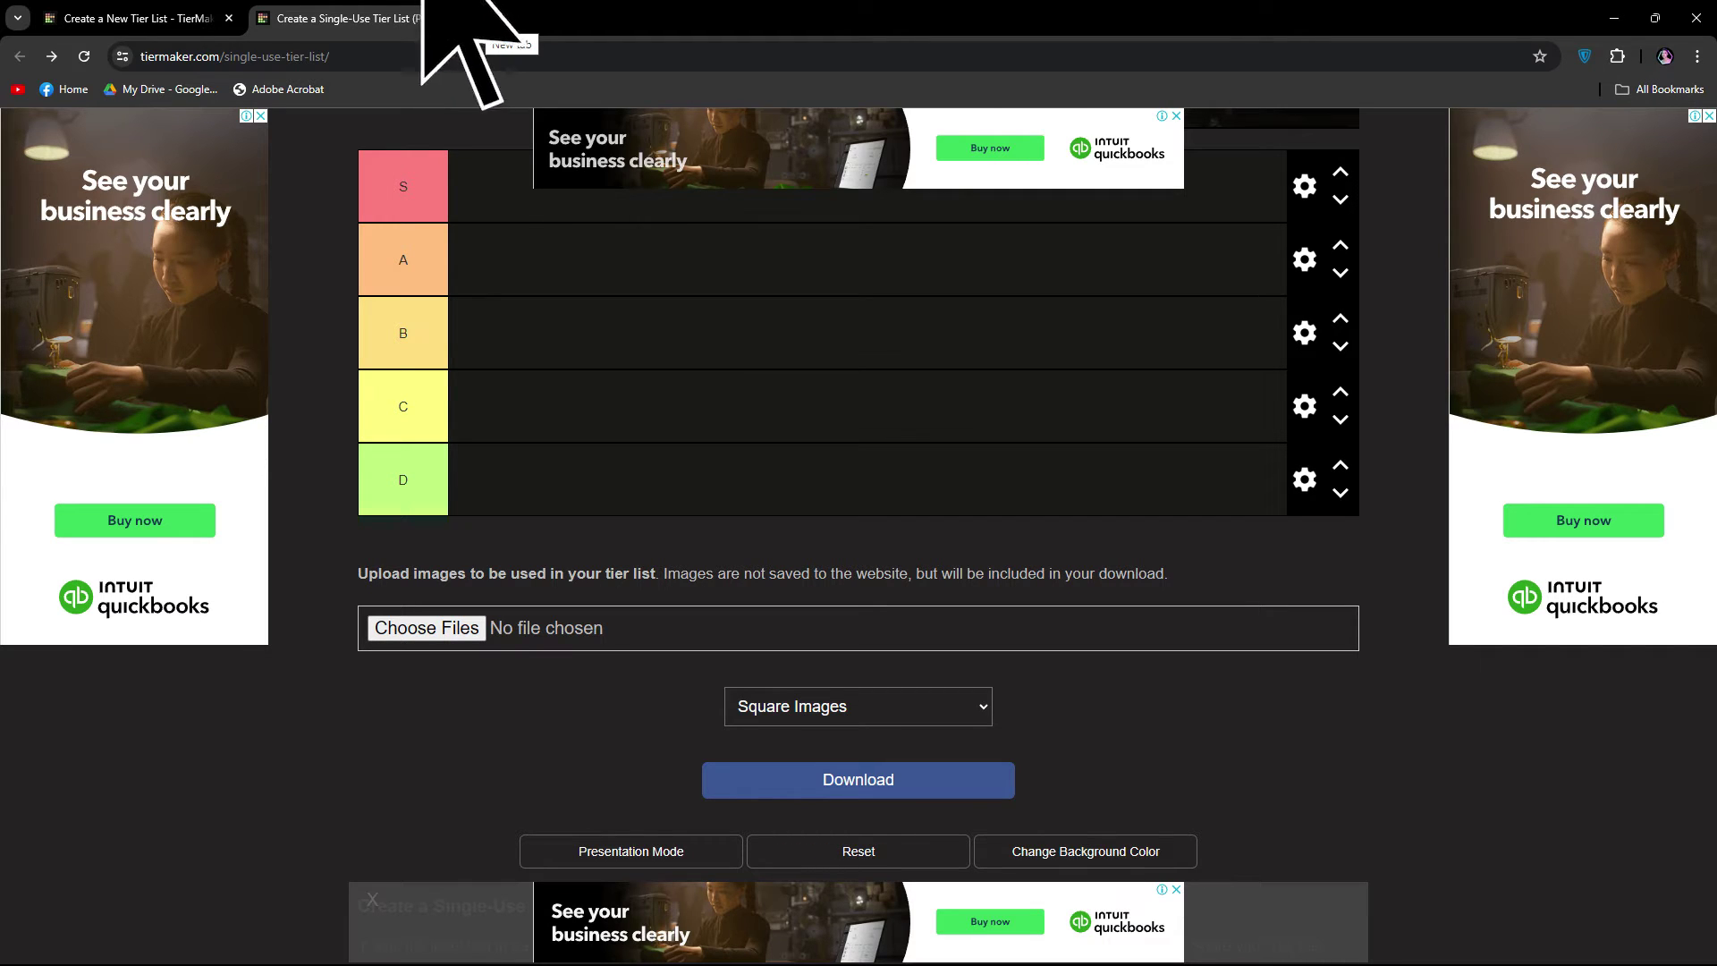
{"action": "left_click", "coordinate": [473, 18]}
{"action": "type", "text": "FASTEST ANIMAL"}
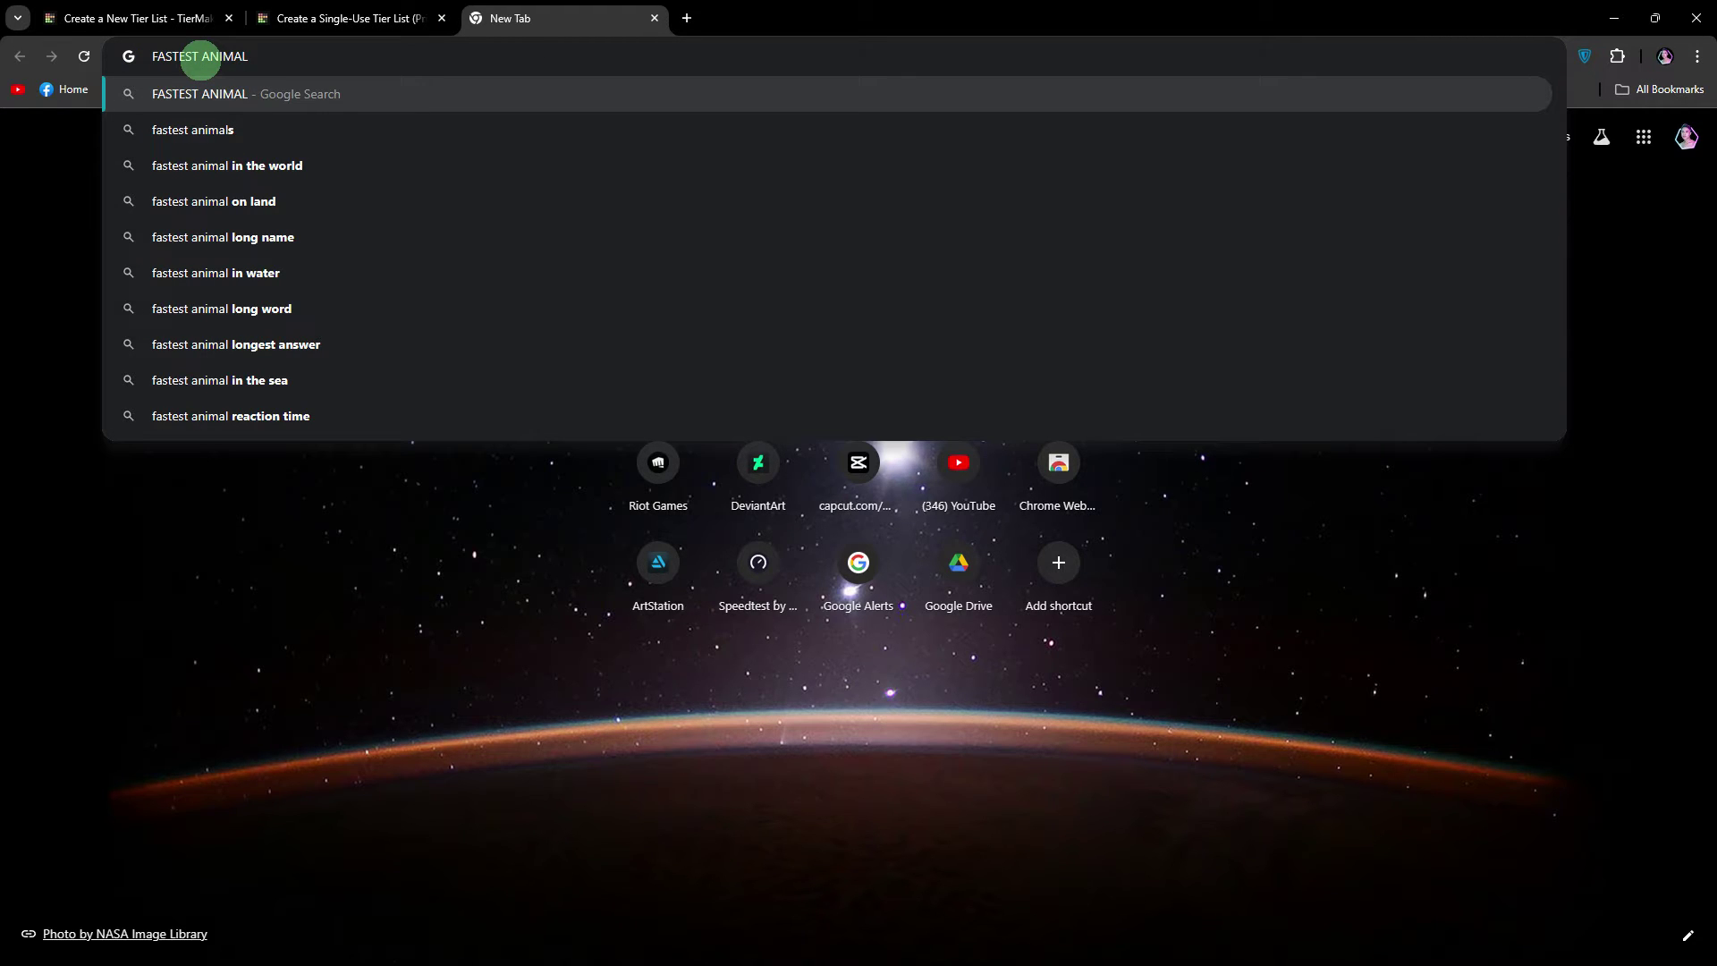
Step: Search Google Images for FASTEST ANIMAL and save the cheetah photo to Downloads
{"action": "key", "text": "Return"}
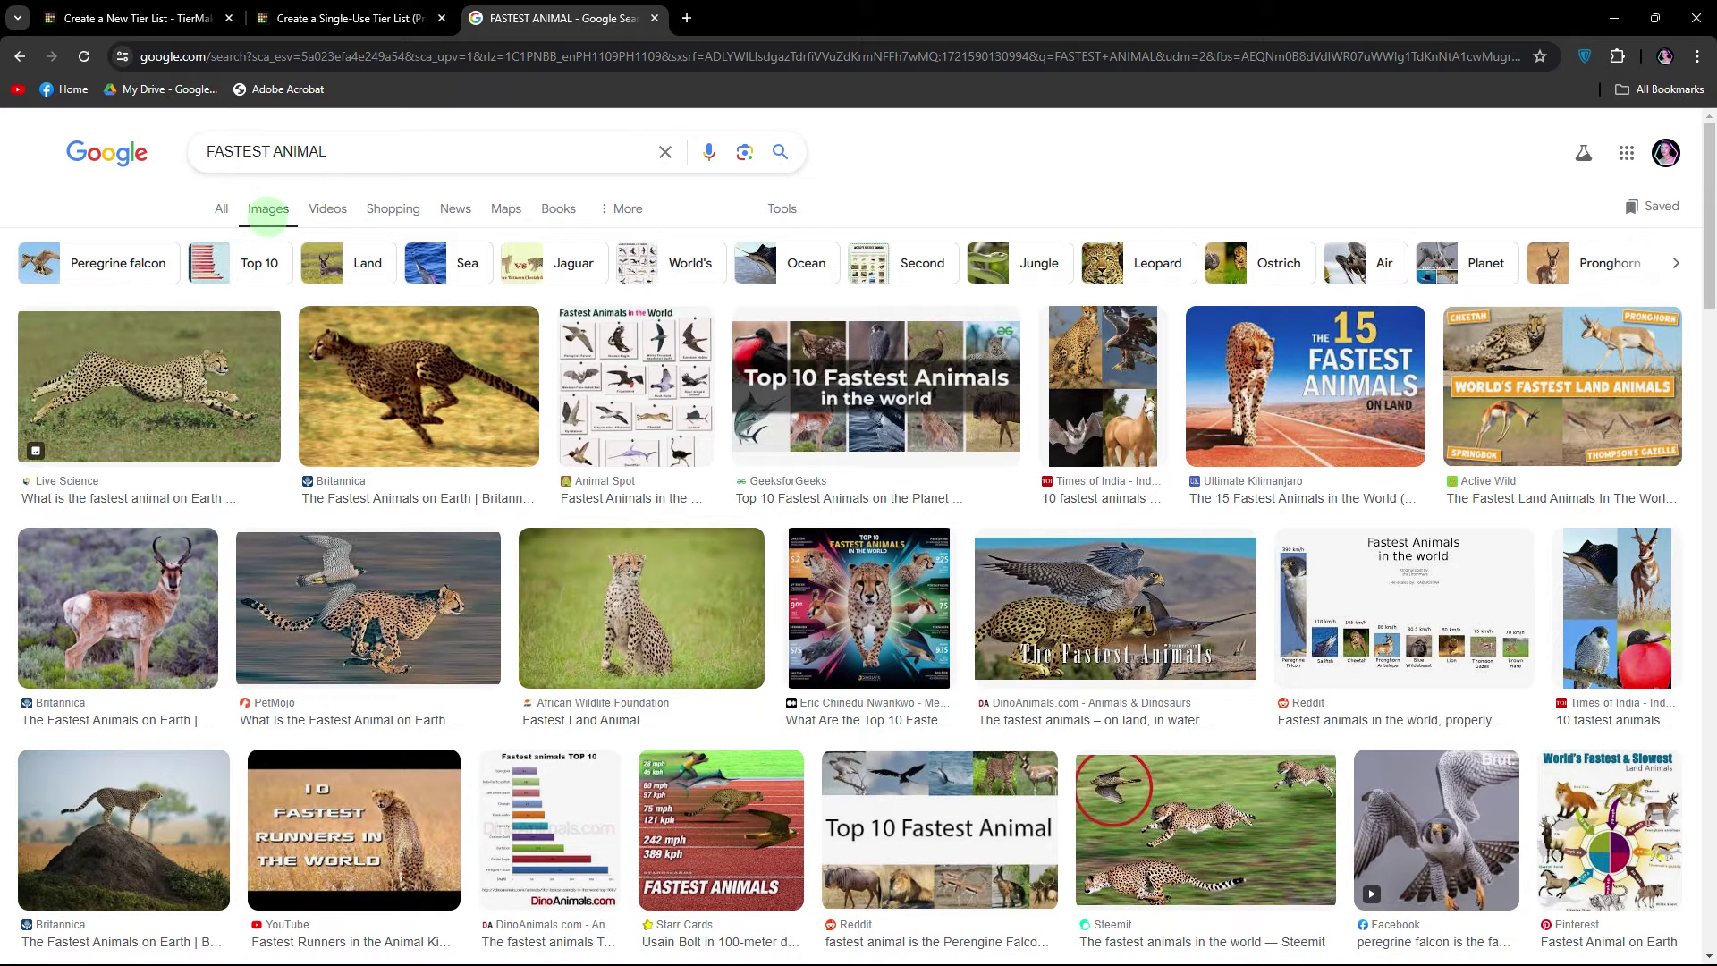
{"action": "left_click", "coordinate": [201, 390]}
{"action": "right_click", "coordinate": [1348, 581]}
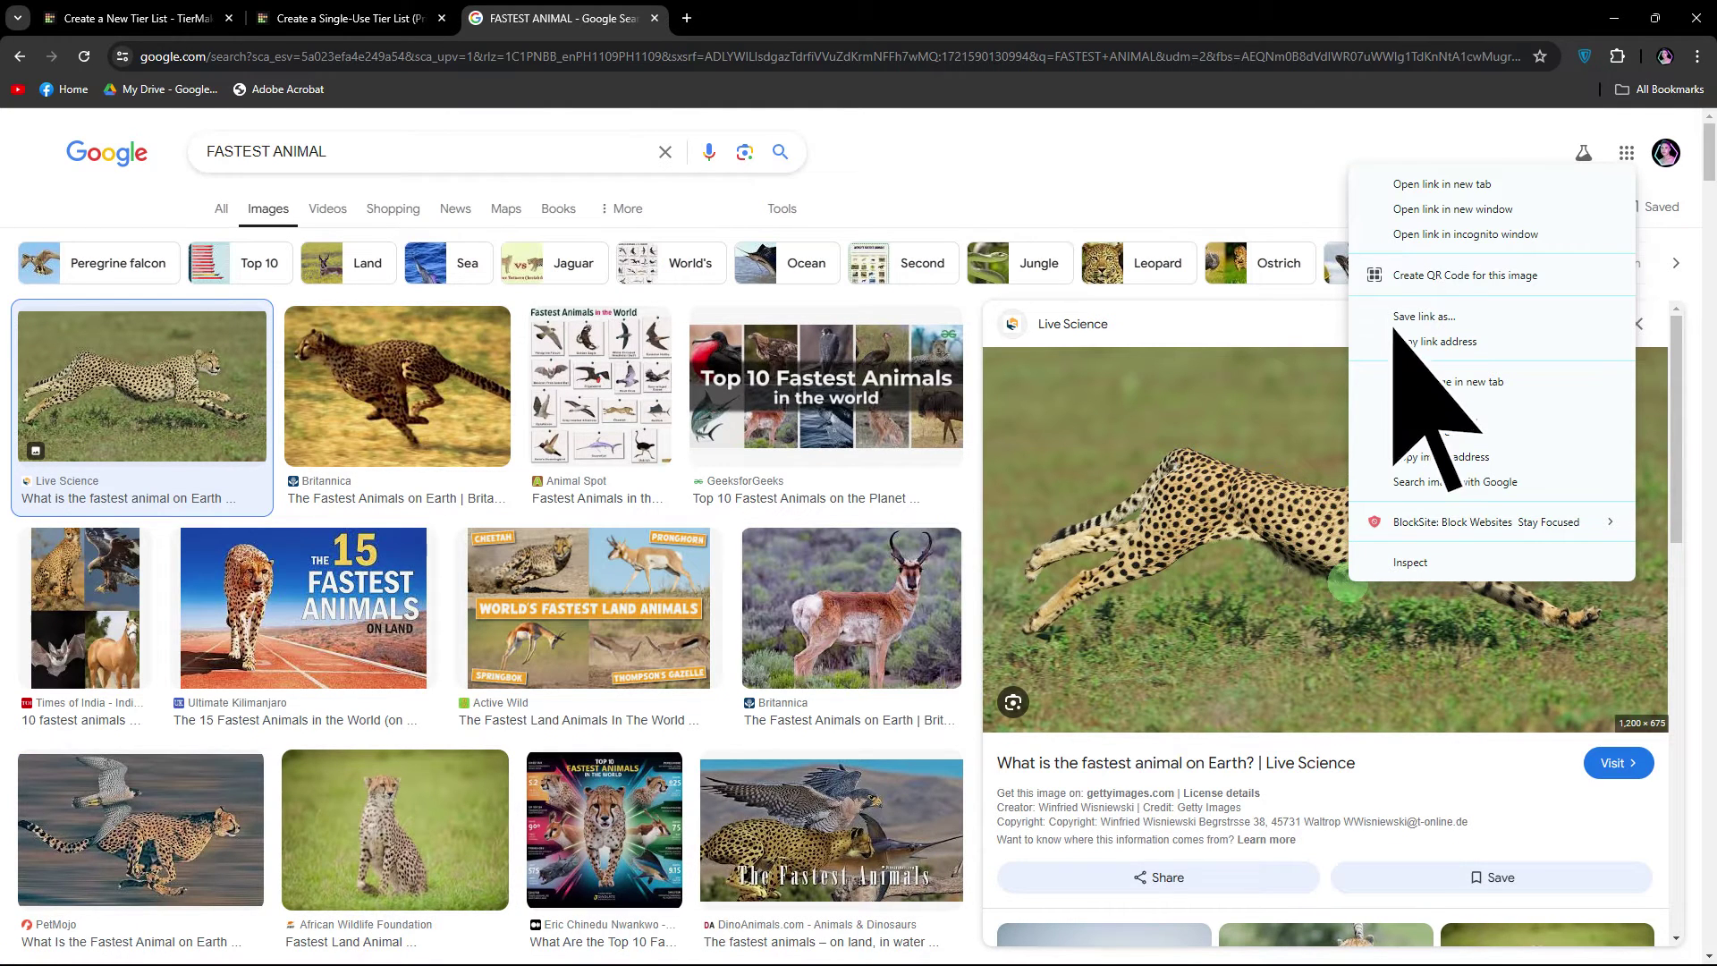
{"action": "left_click", "coordinate": [1430, 407]}
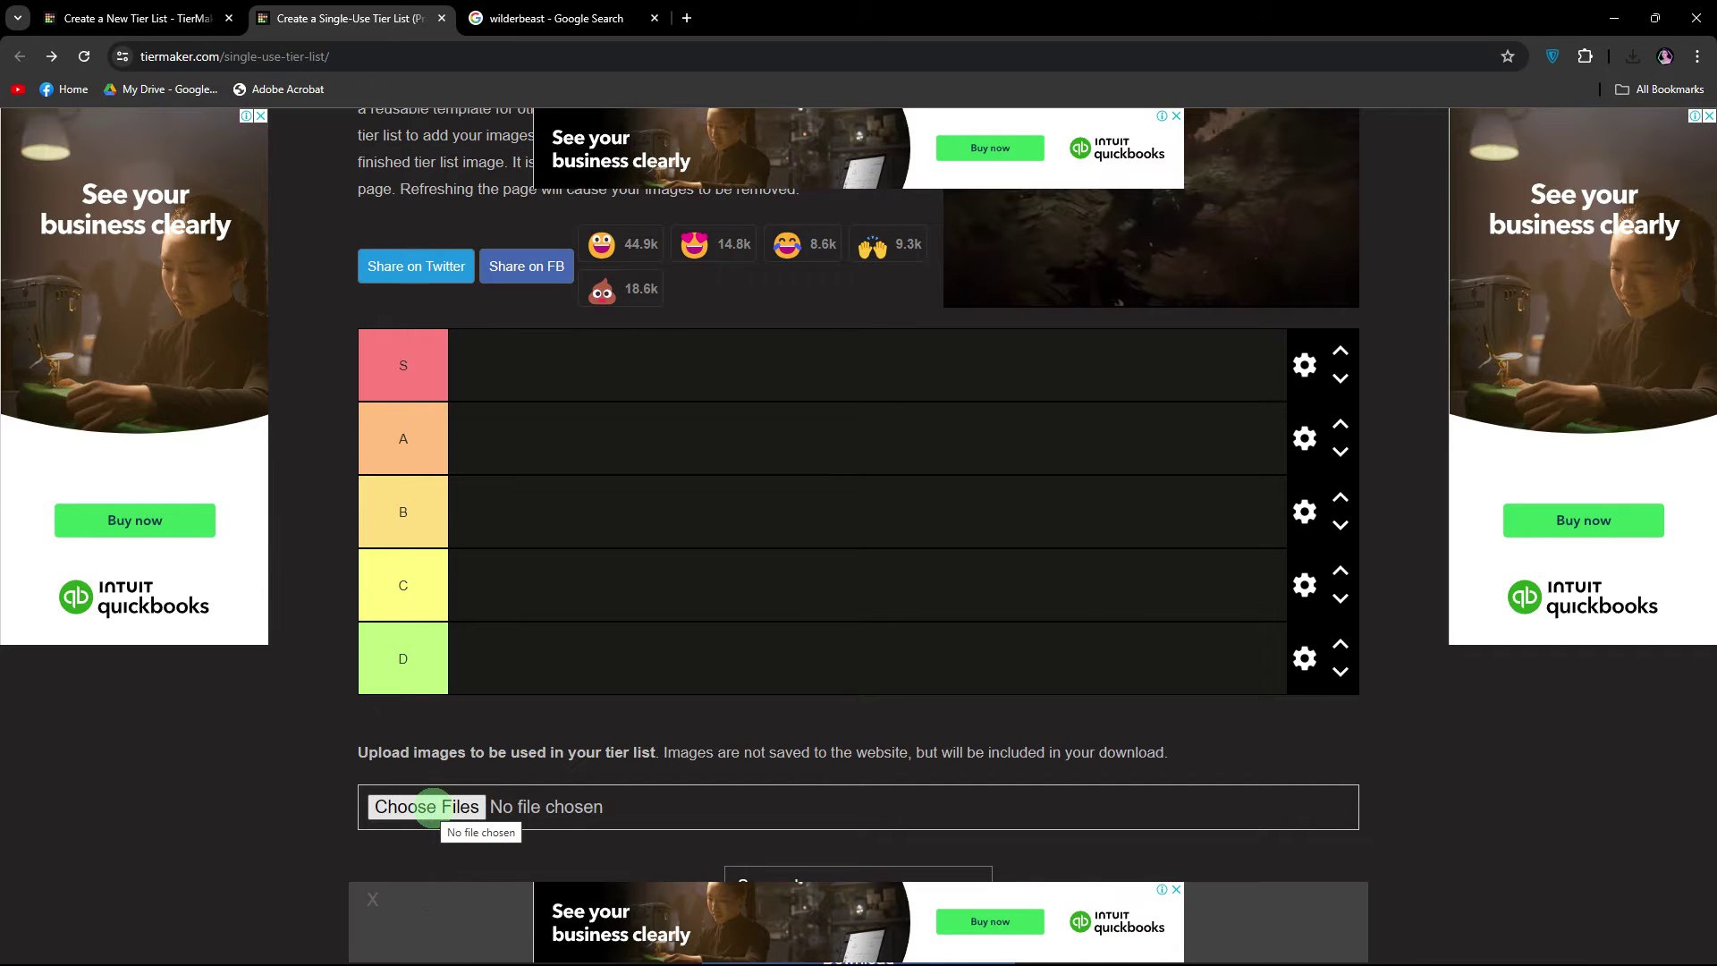
Step: Select the five downloaded animal images for upload to the tier list
{"action": "left_click", "coordinate": [427, 806]}
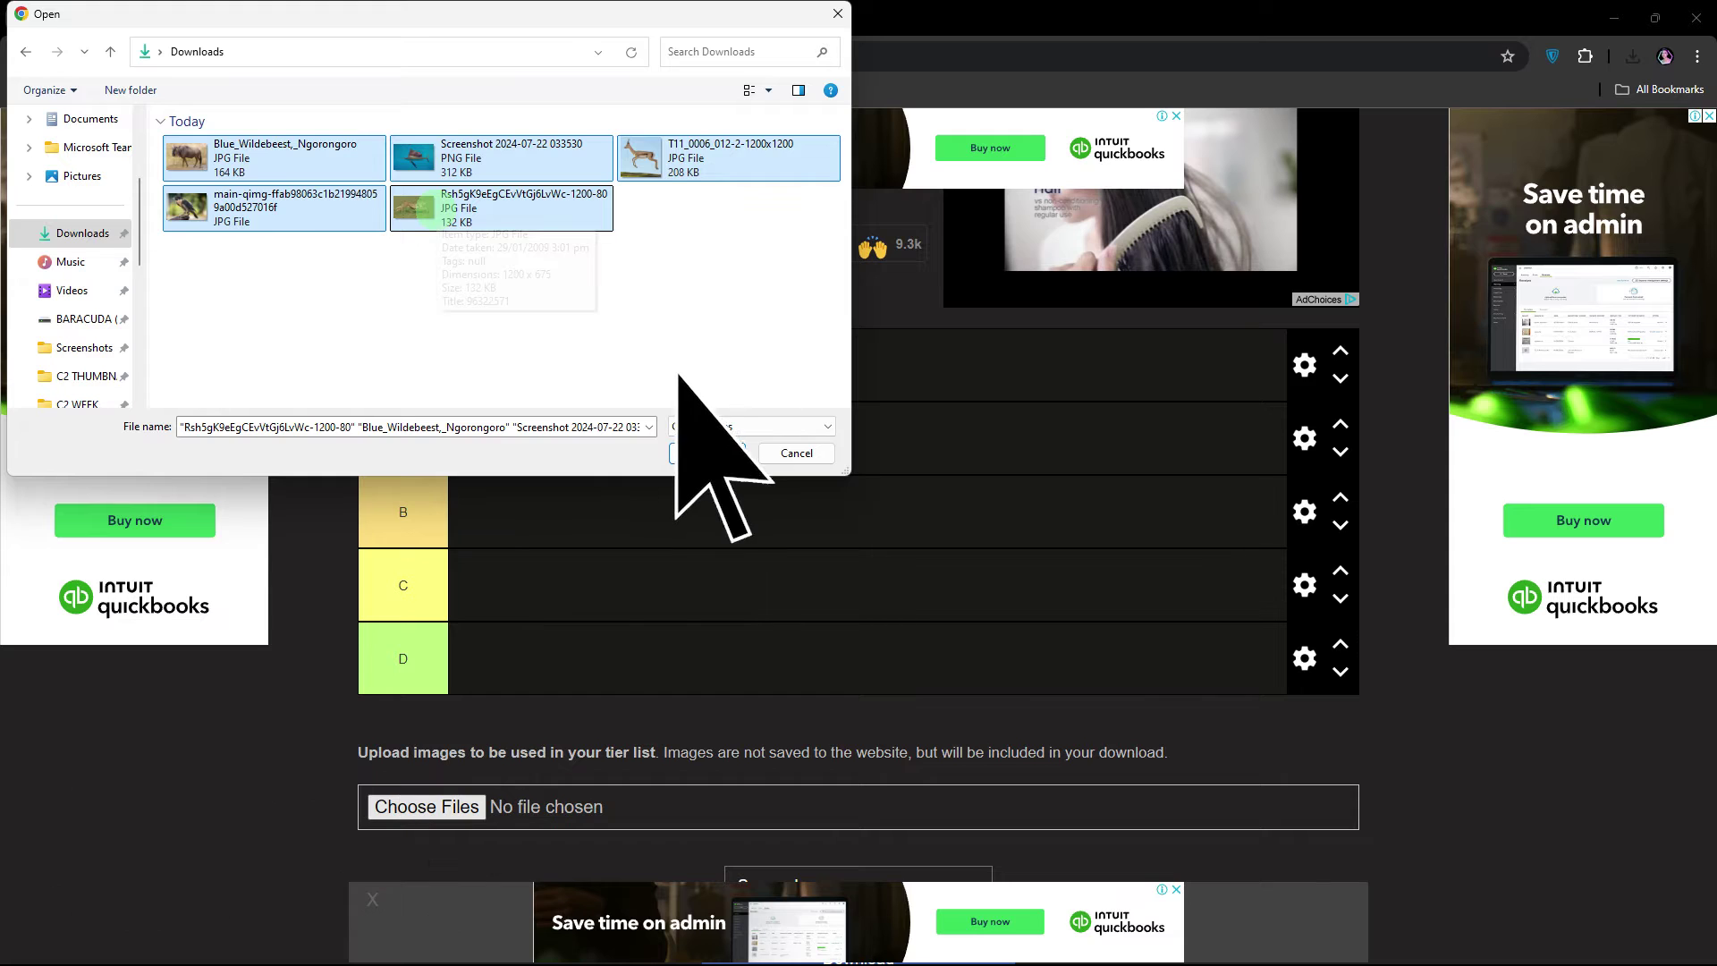
Step: Finish uploading the five pictures and place the bird in the S tier
{"action": "left_click", "coordinate": [706, 452]}
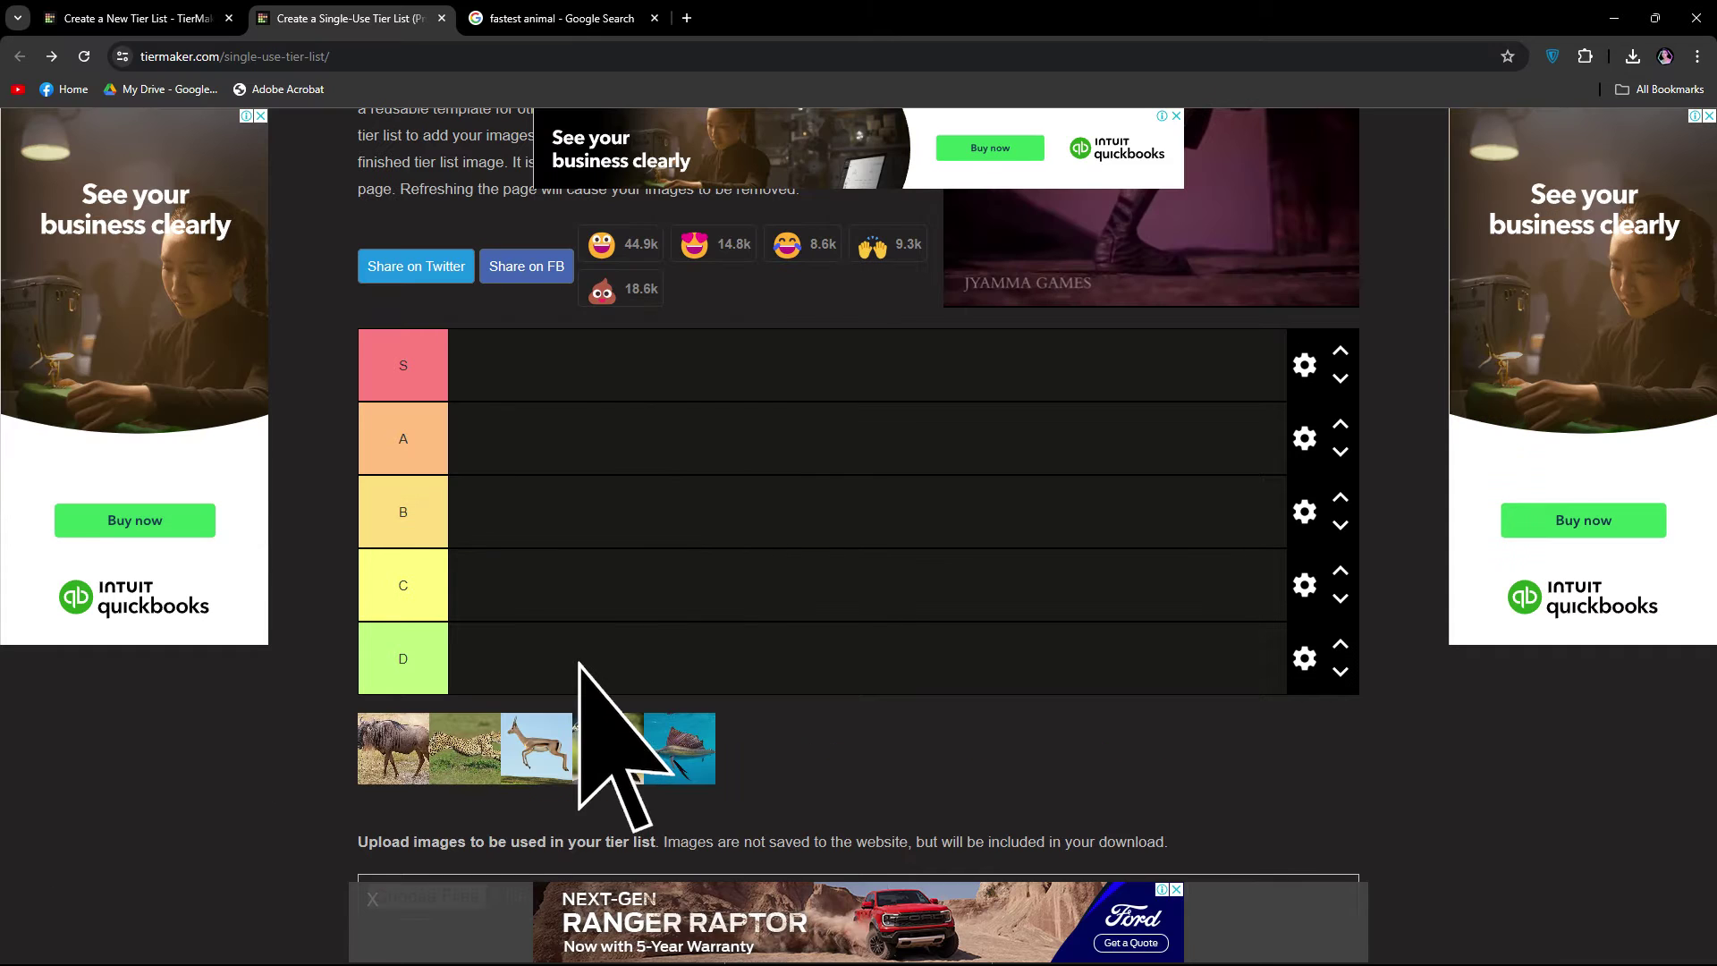
{"action": "left_click_drag", "start_coordinate": [608, 747], "coordinate": [530, 328]}
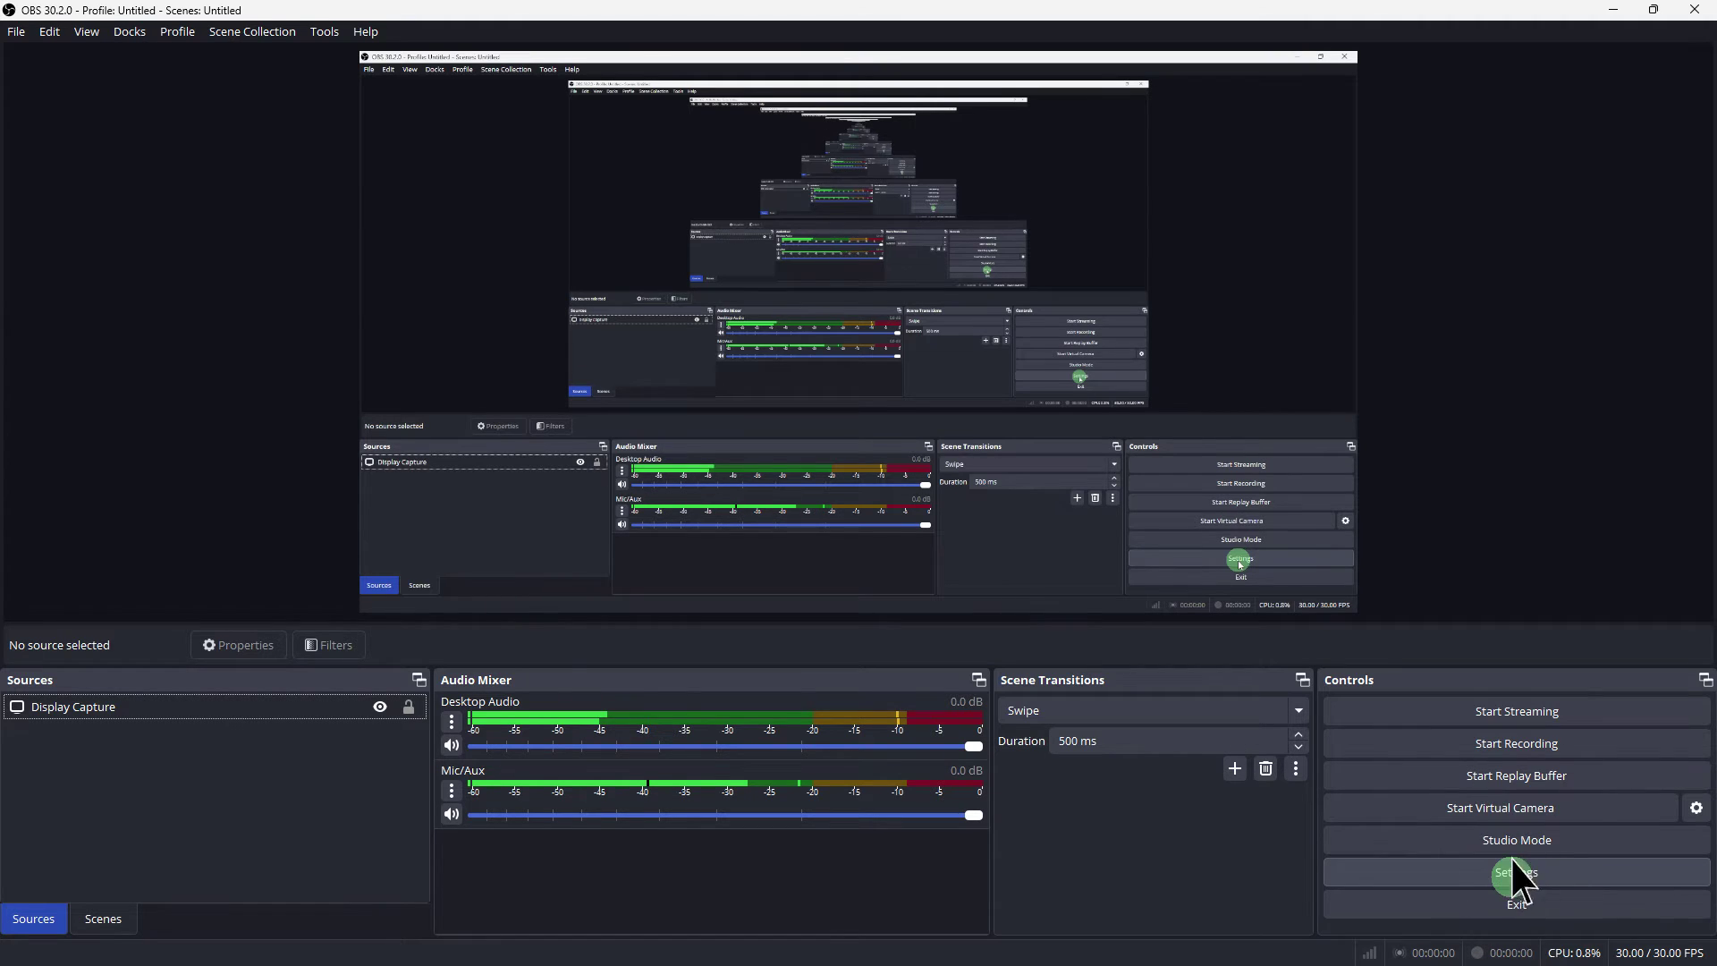
Step: Review OBS audio settings without changes, then start recording the screen
{"action": "left_click", "coordinate": [1516, 872]}
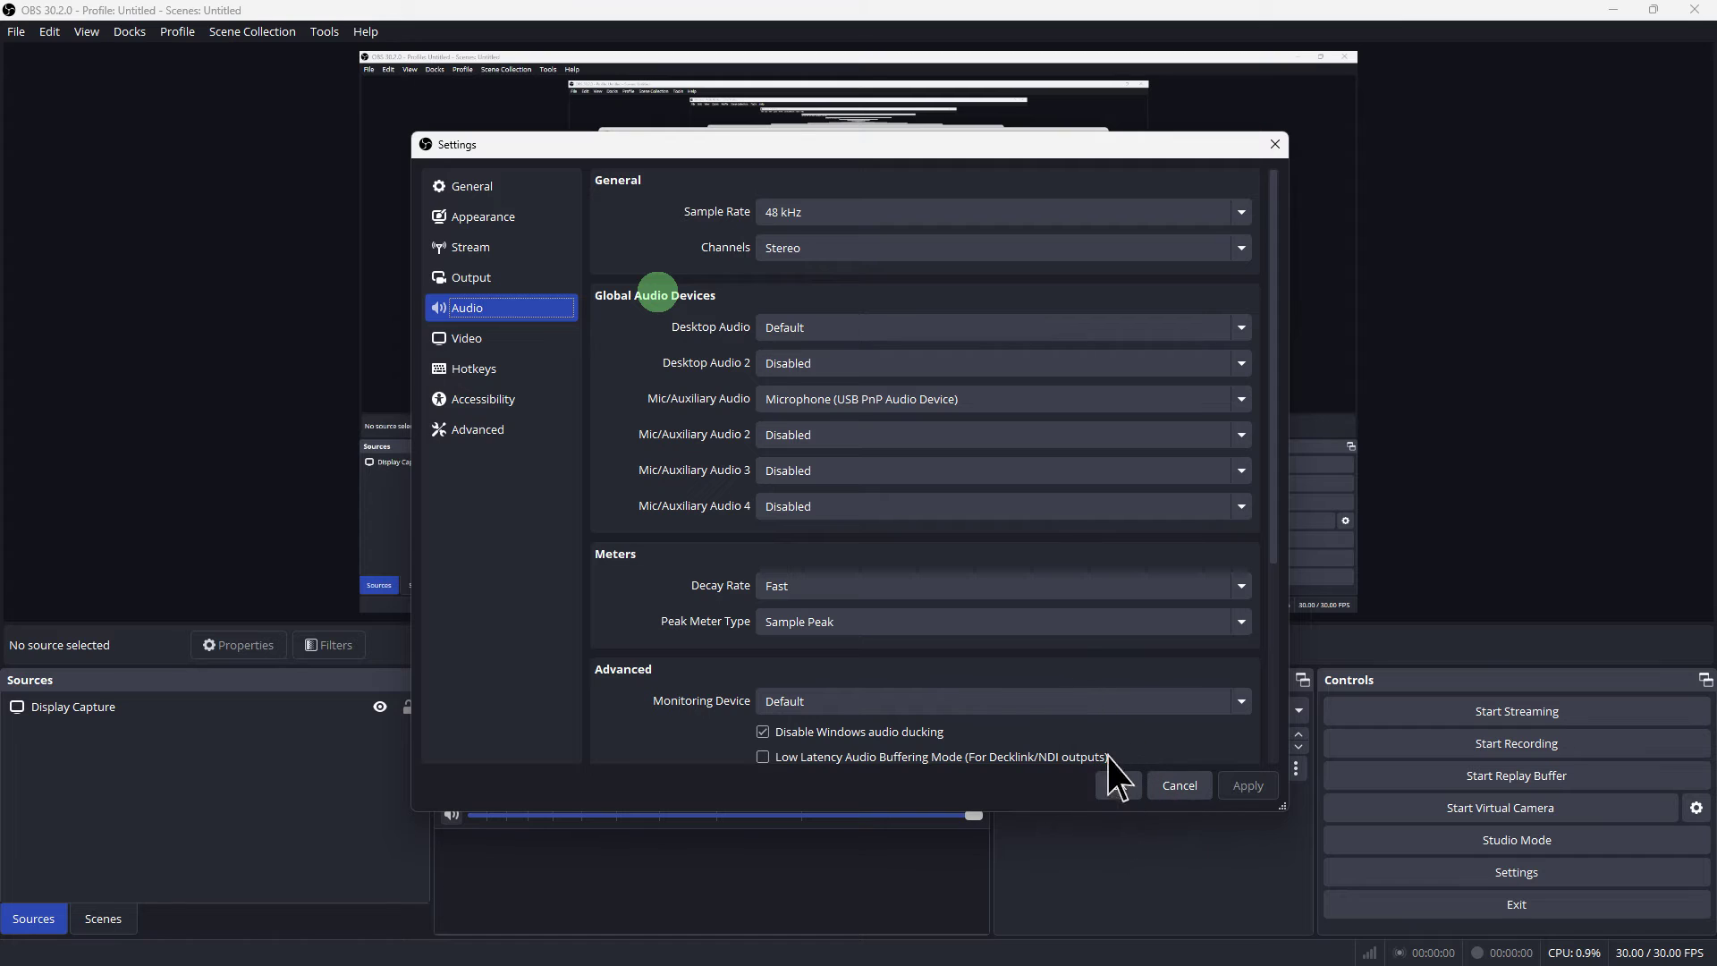
{"action": "left_click", "coordinate": [1118, 784]}
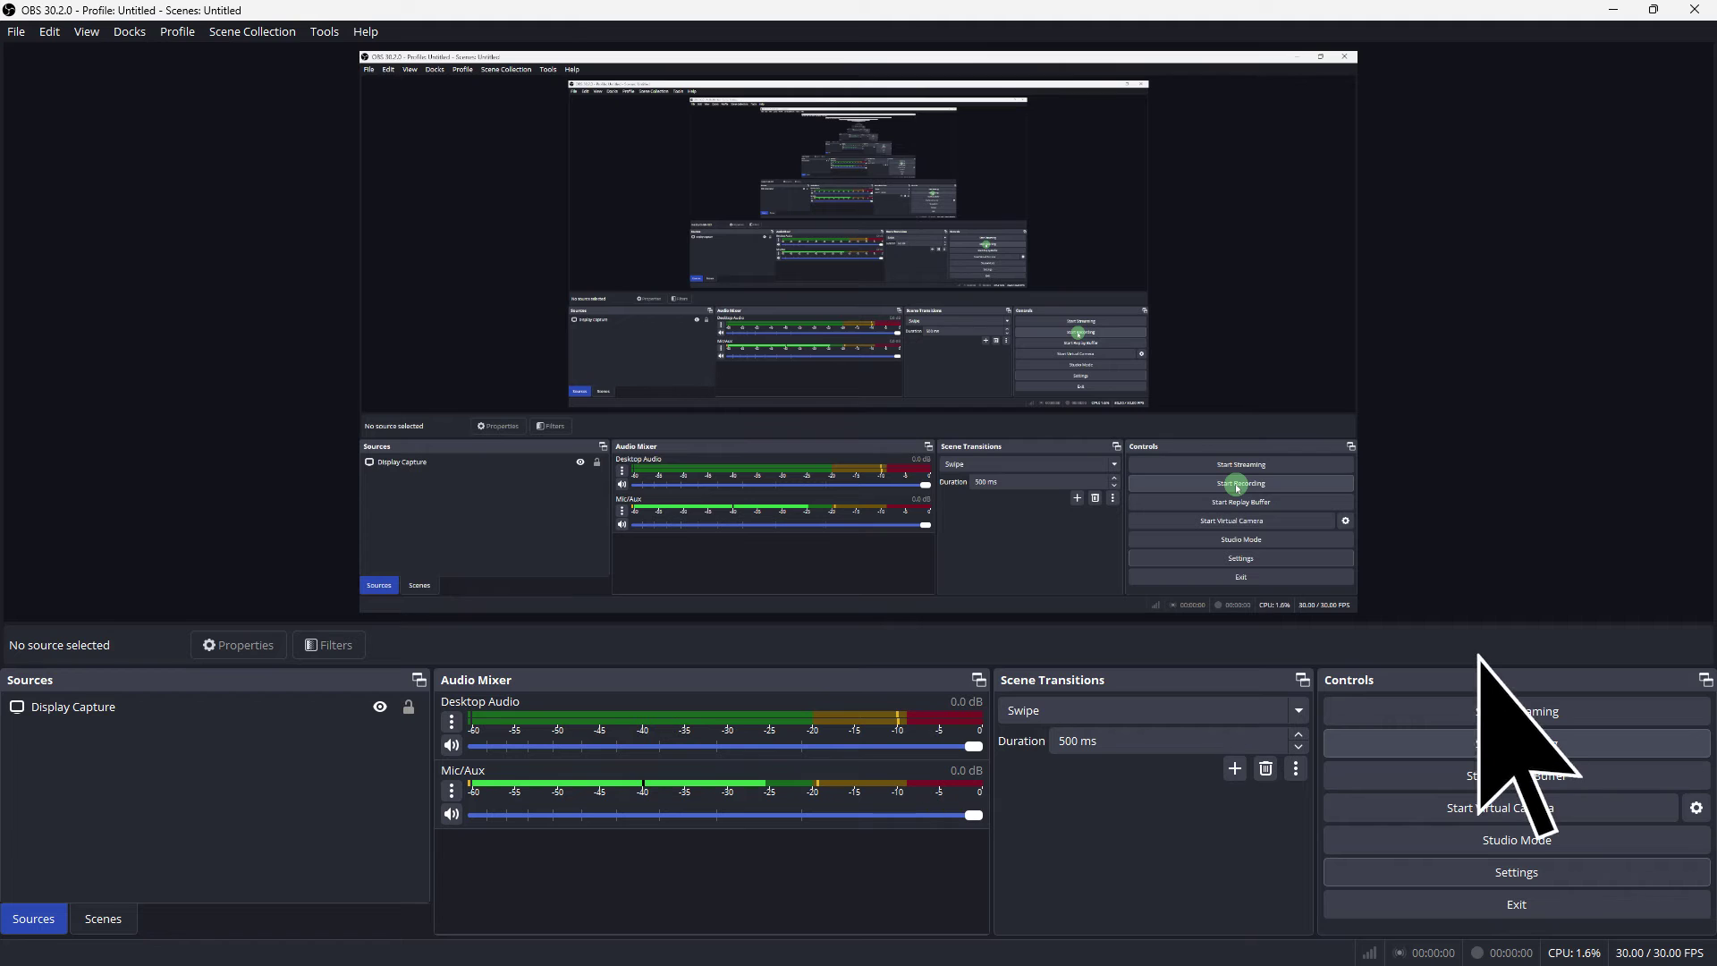
{"action": "left_click", "coordinate": [1516, 747]}
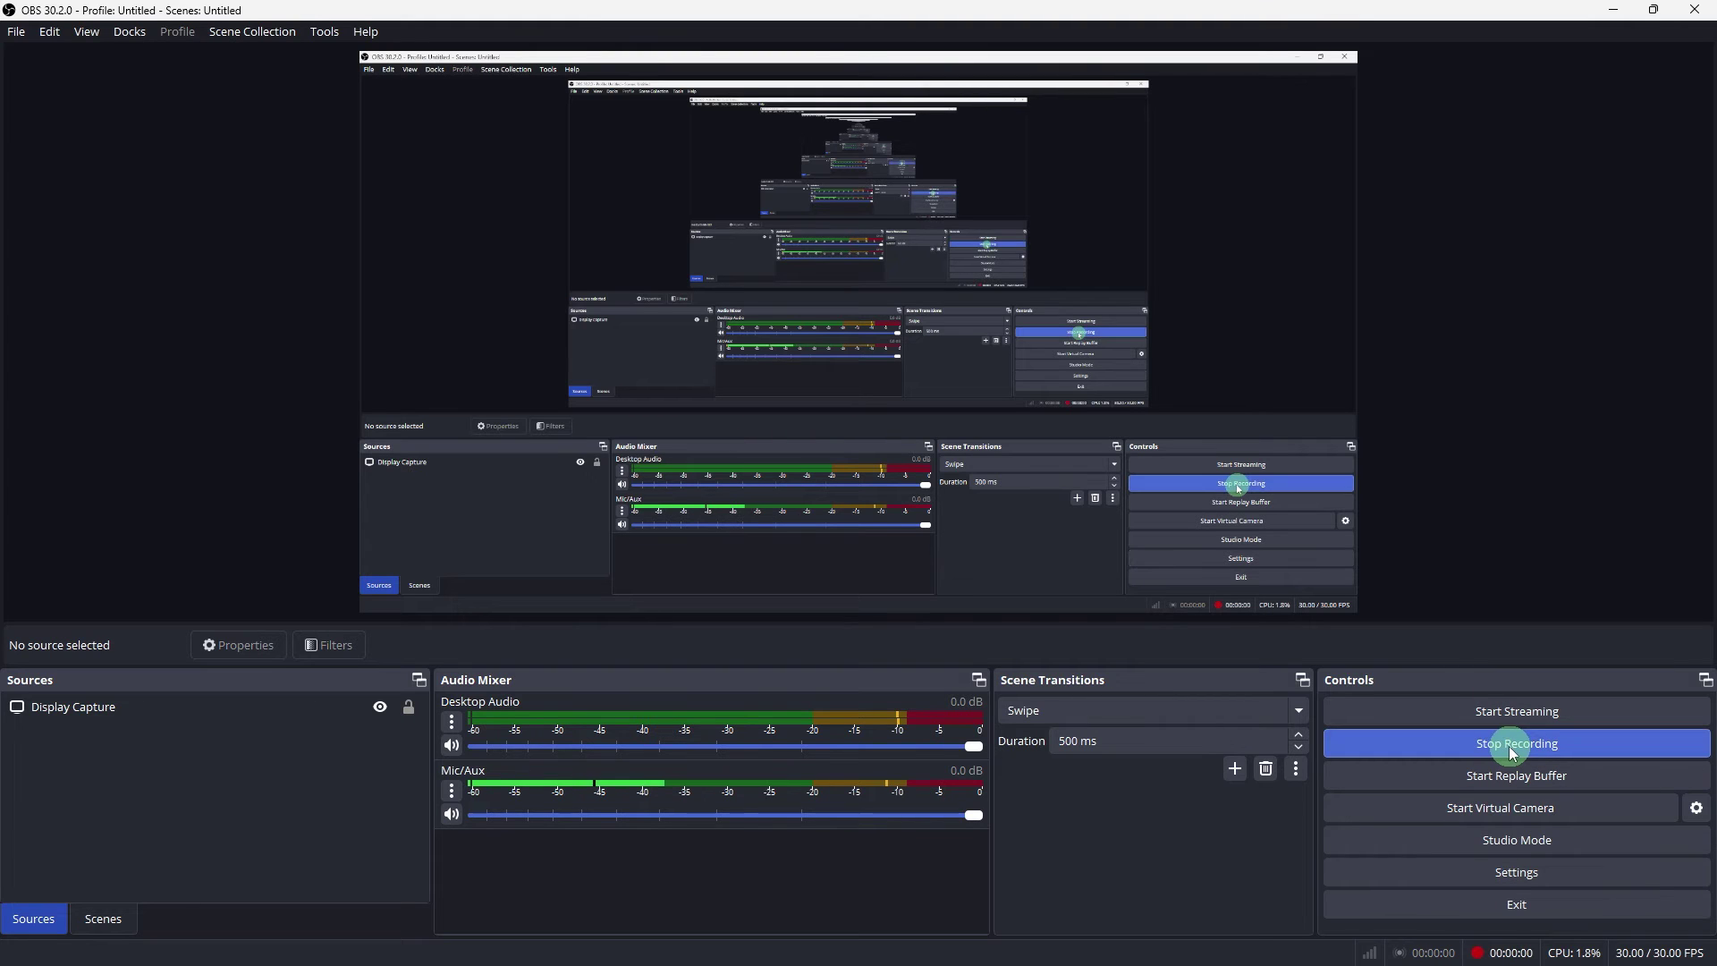
{"action": "left_click", "coordinate": [1187, 943]}
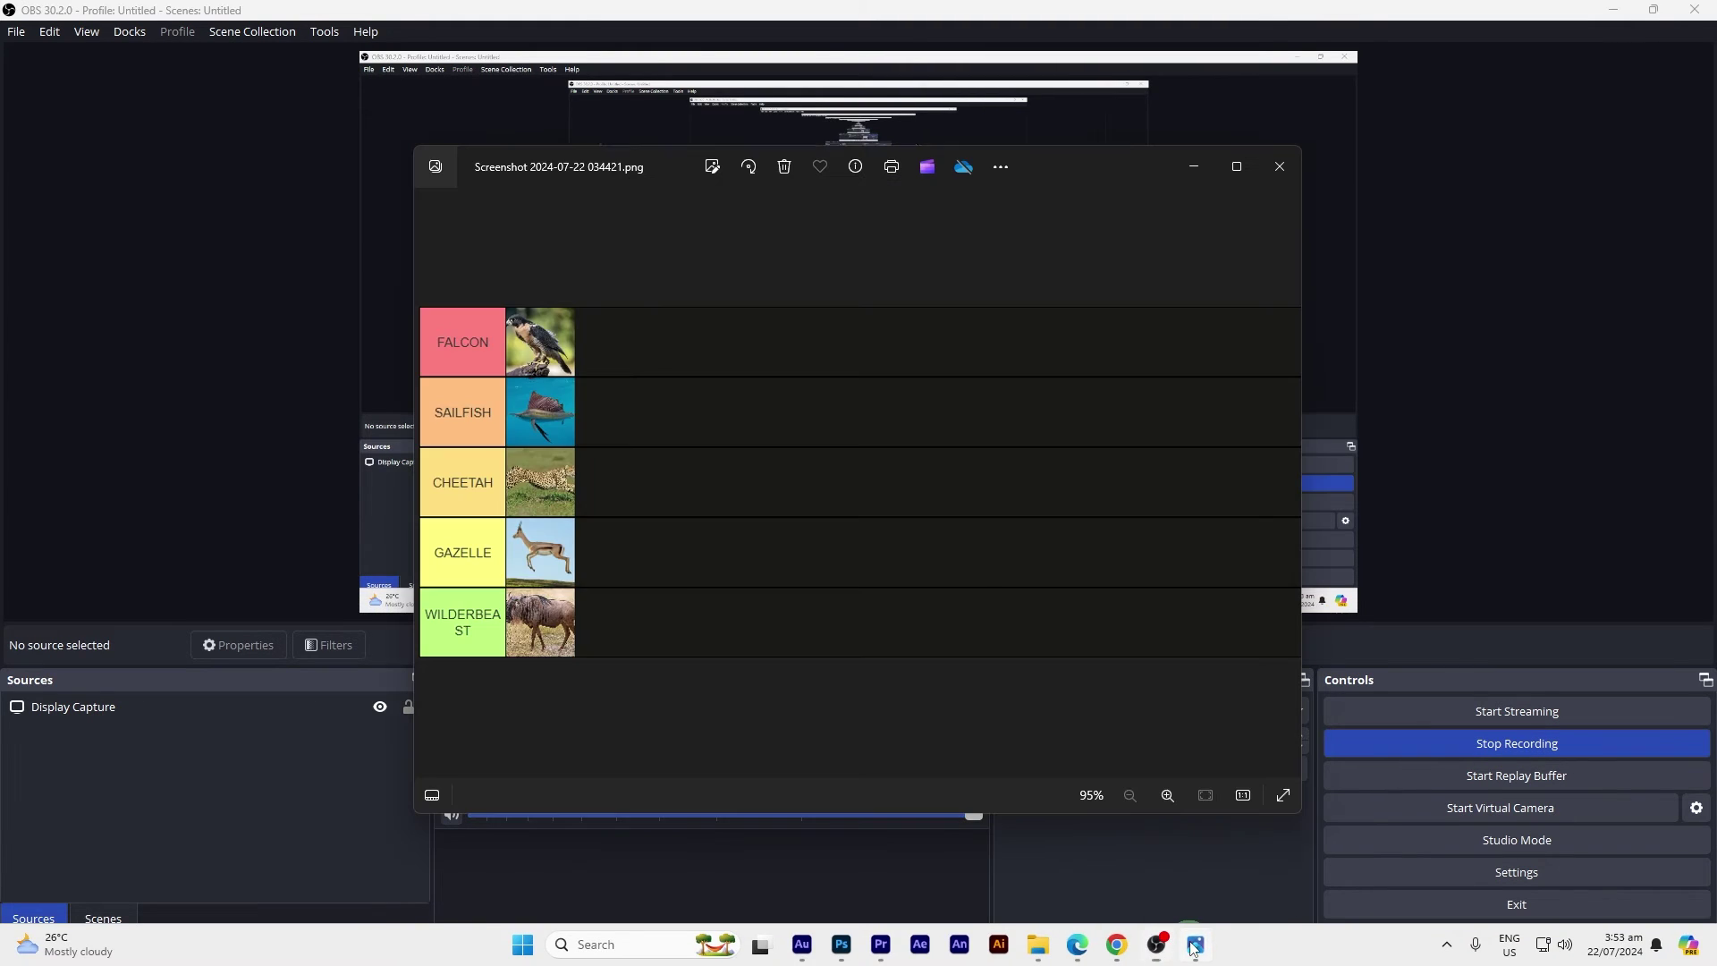
Step: Maximize the Photos window so the tier-list screenshot fills the screen
{"action": "left_click", "coordinate": [1235, 166]}
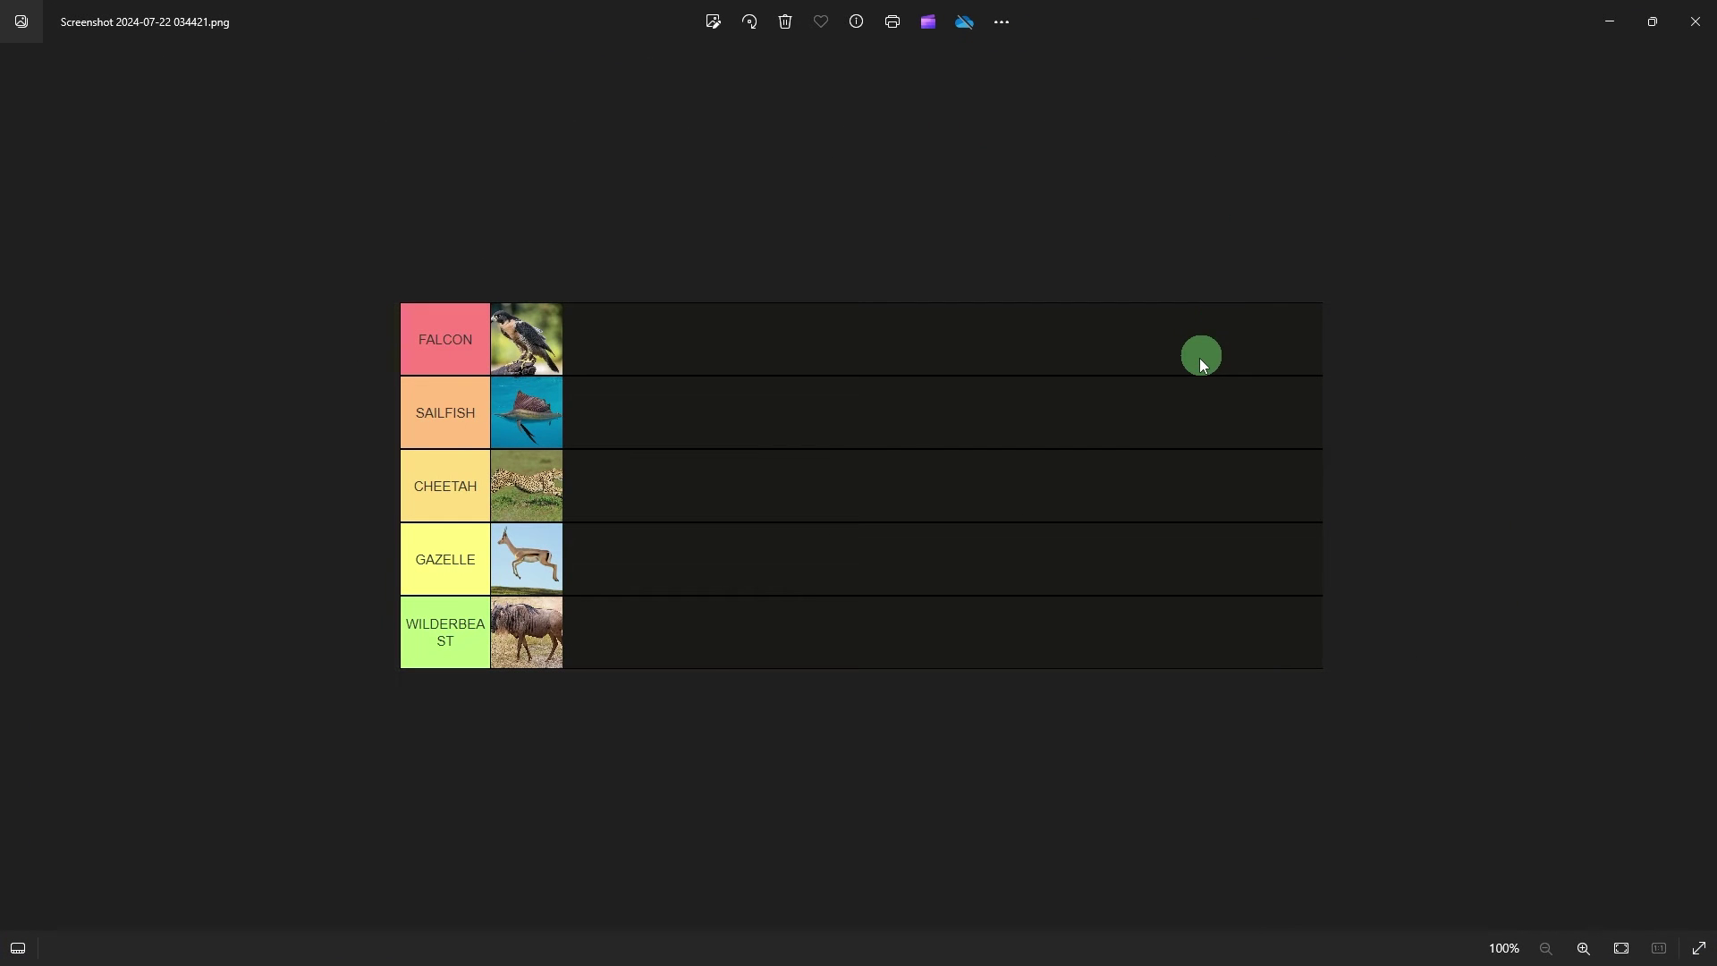
{"action": "scroll", "coordinate": [857, 478], "scroll_direction": "up", "scroll_amount": 2}
{"action": "scroll", "coordinate": [828, 495], "scroll_direction": "up", "scroll_amount": 2}
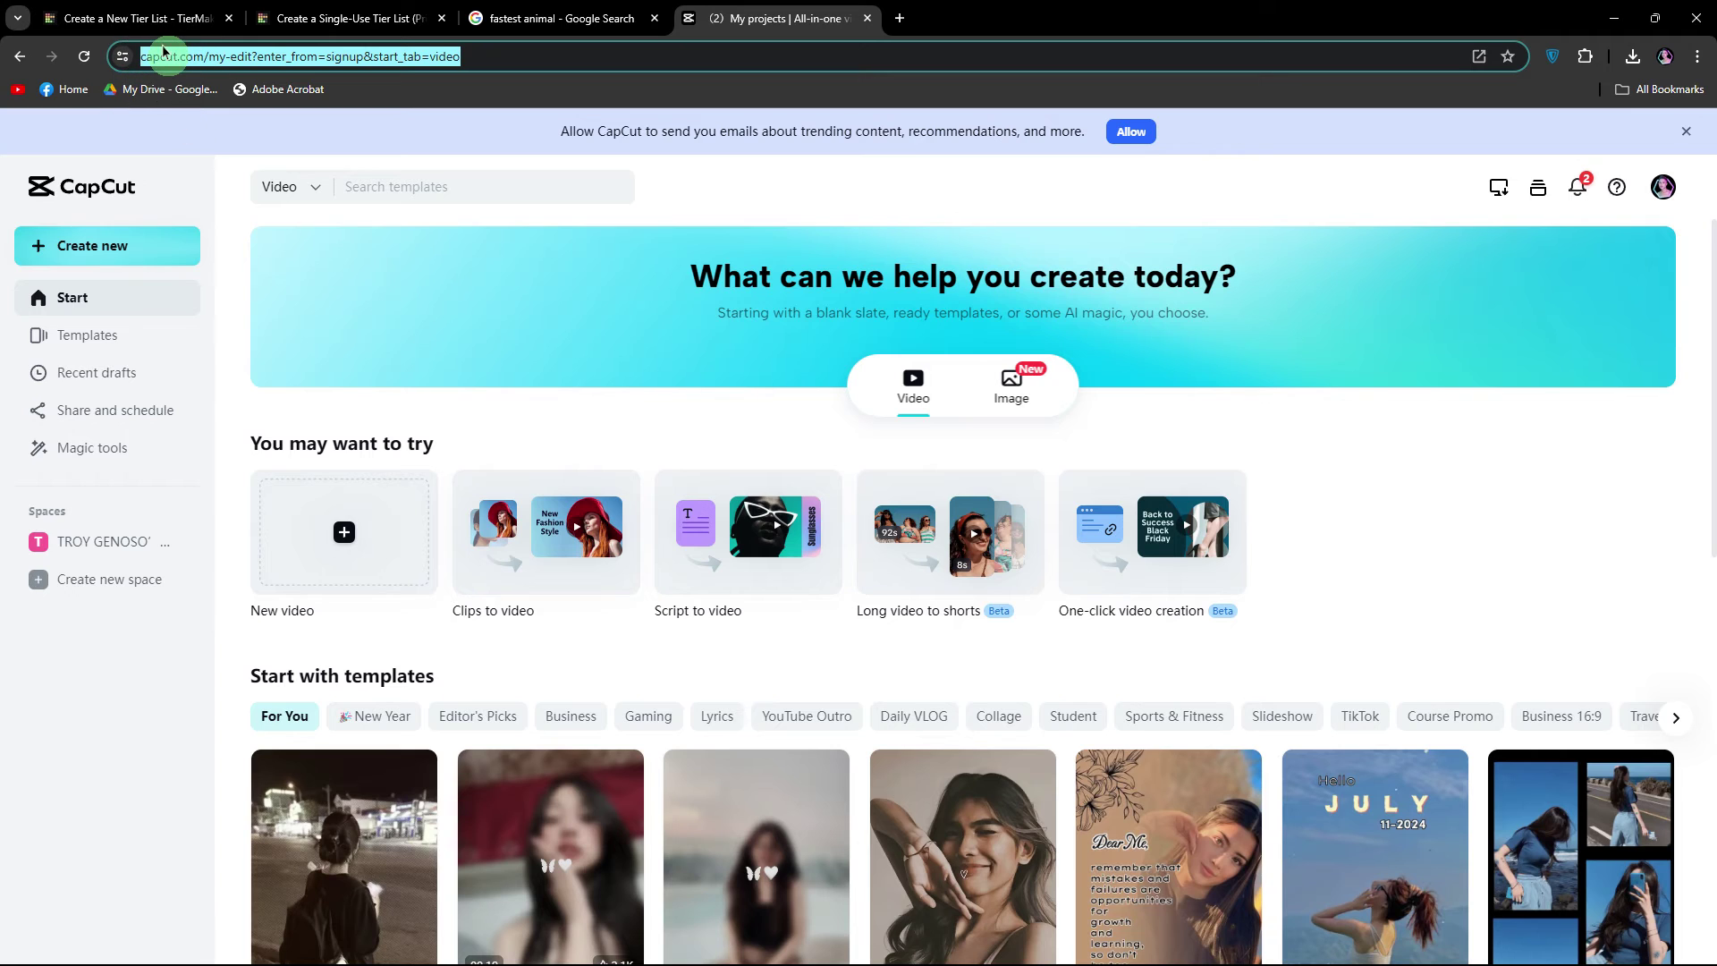
{"action": "left_click", "coordinate": [90, 246]}
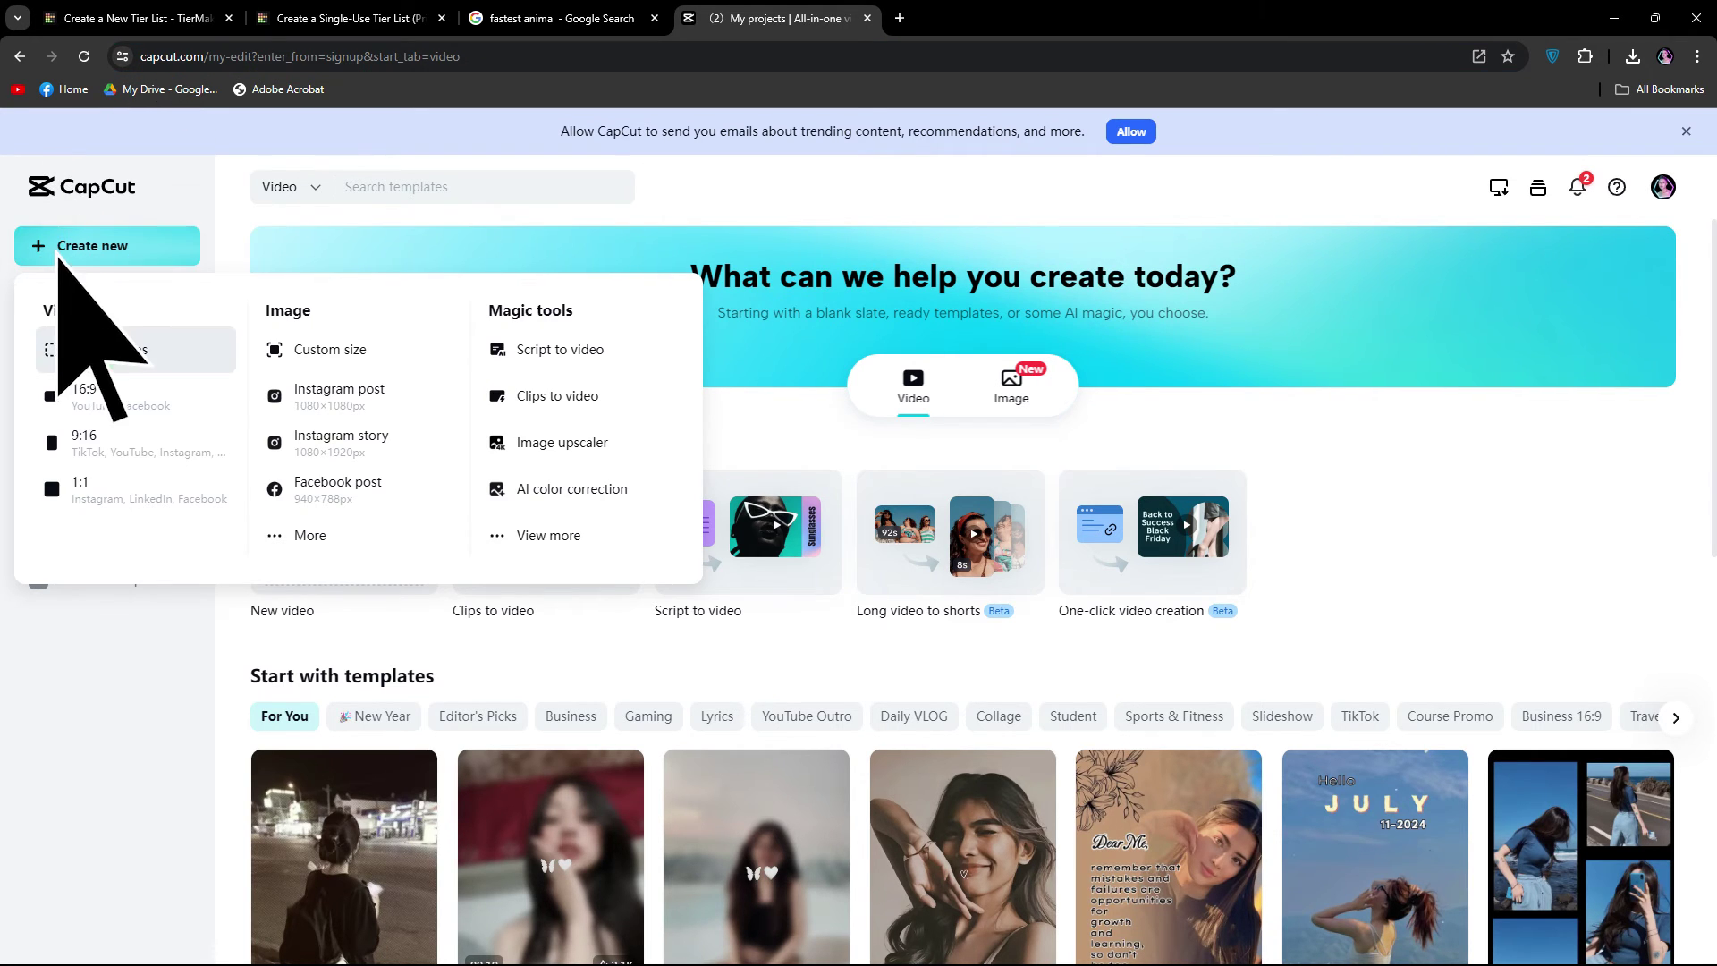
{"action": "left_click", "coordinate": [92, 343]}
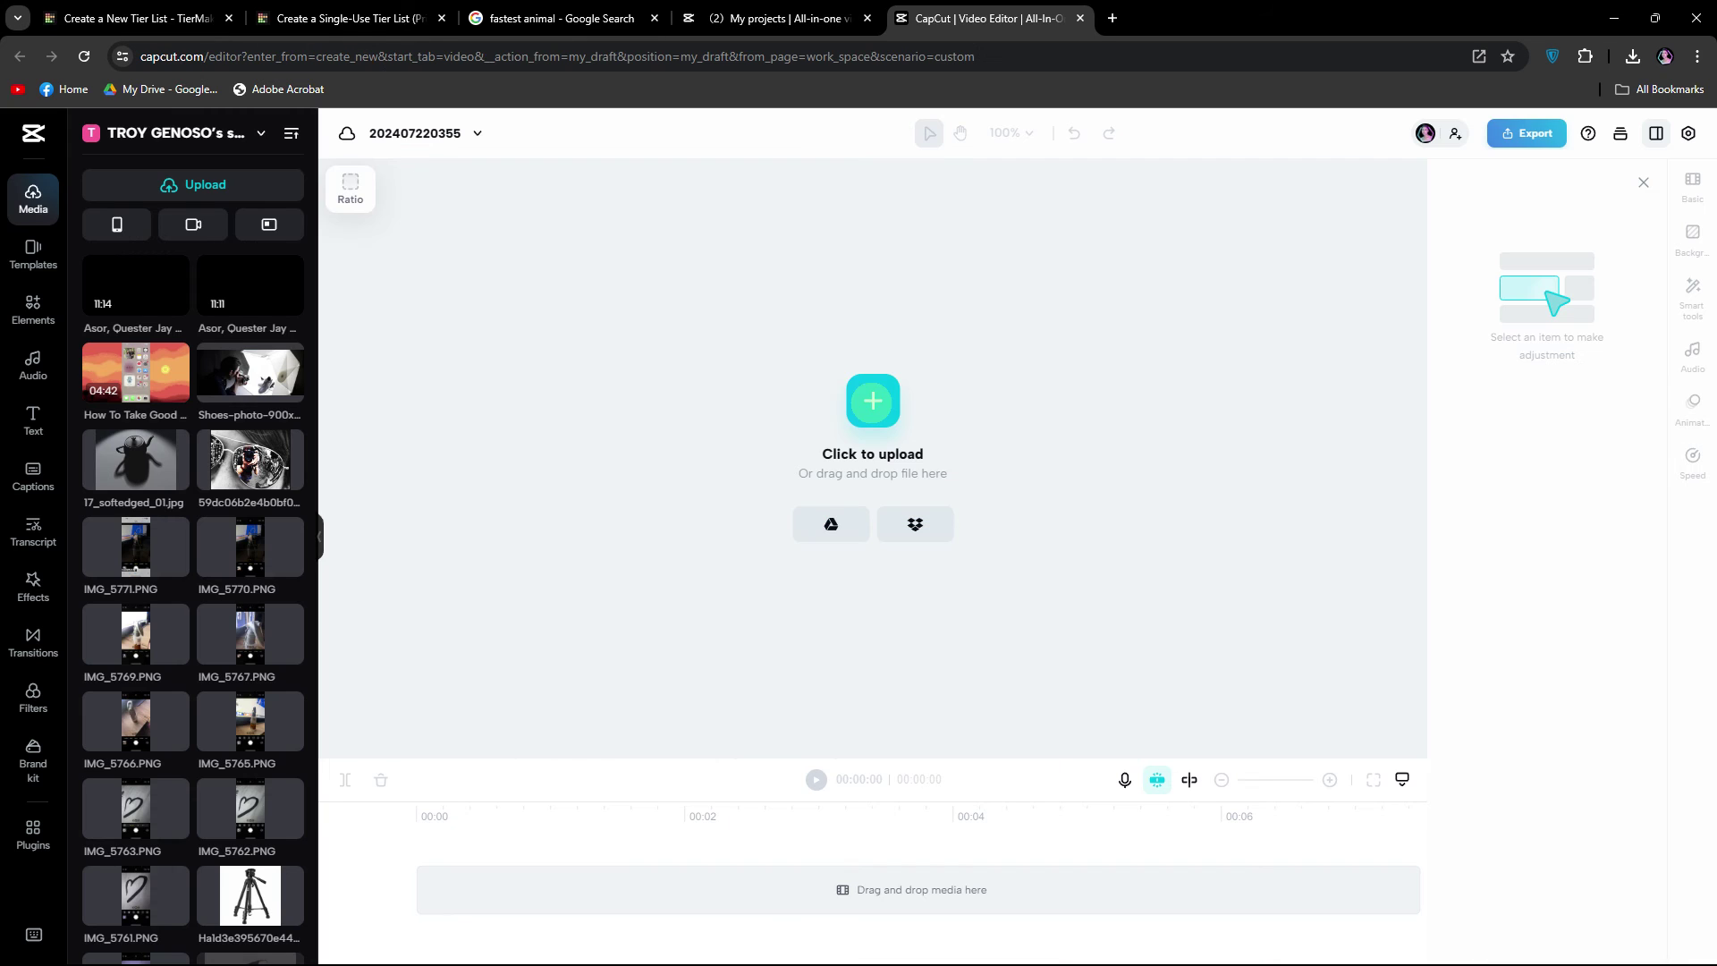
{"action": "left_click", "coordinate": [865, 393]}
{"action": "left_click", "coordinate": [412, 215]}
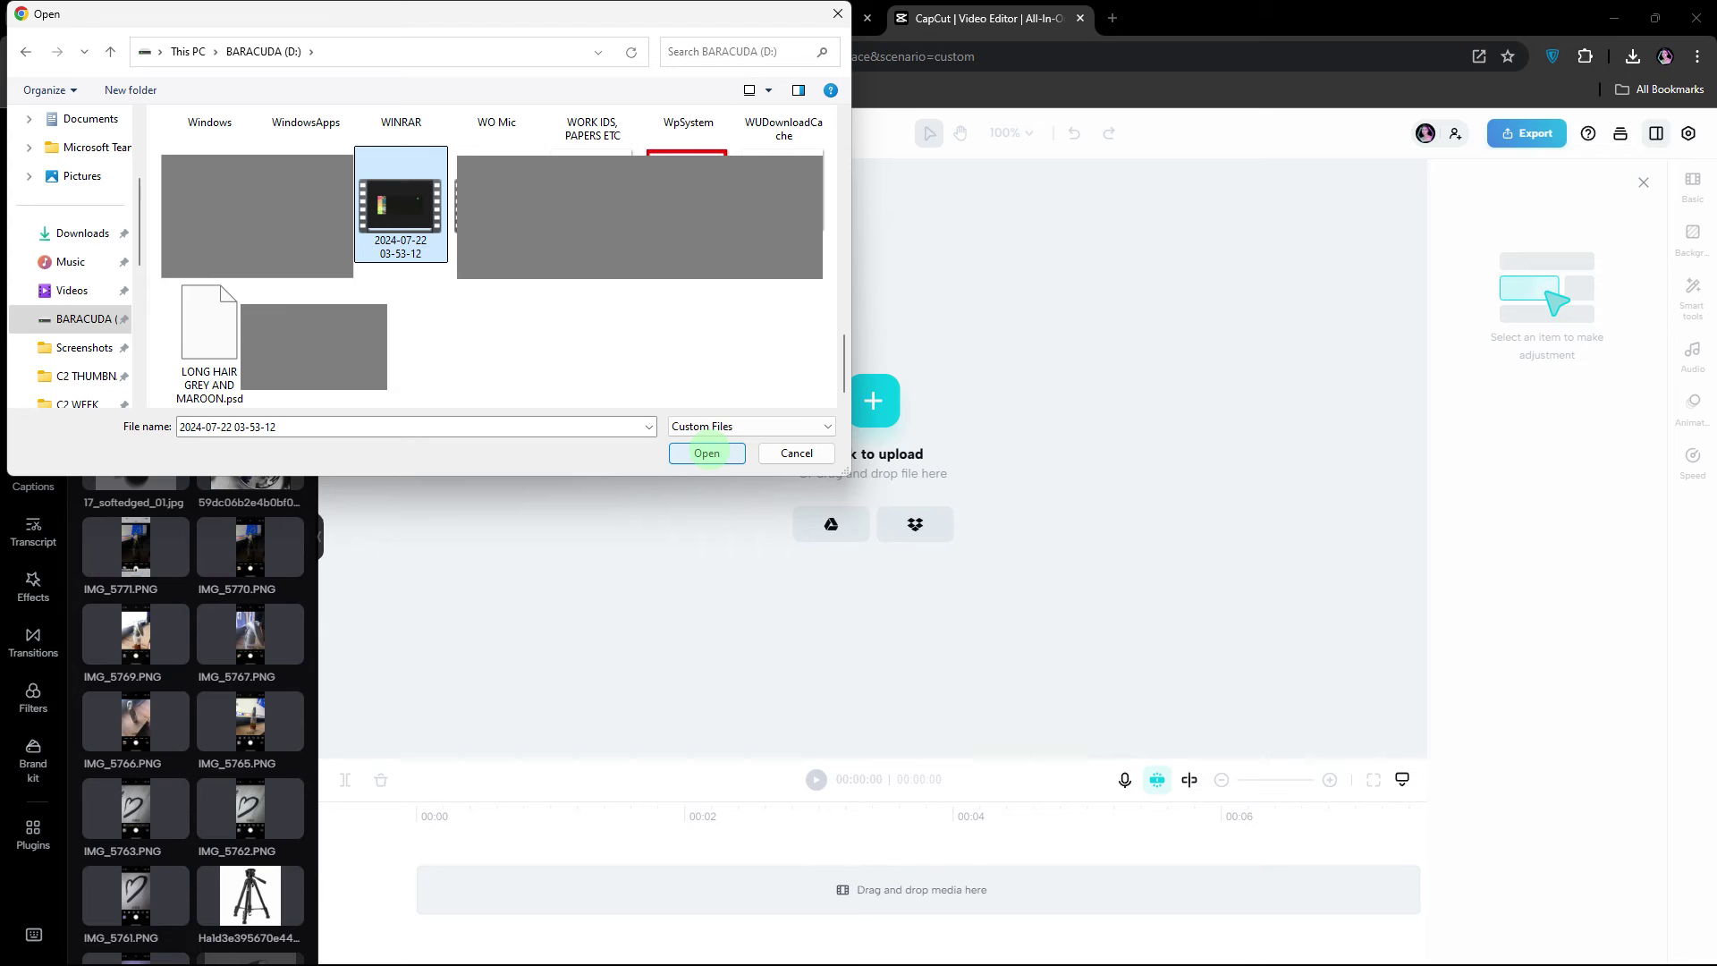
{"action": "left_click", "coordinate": [712, 450]}
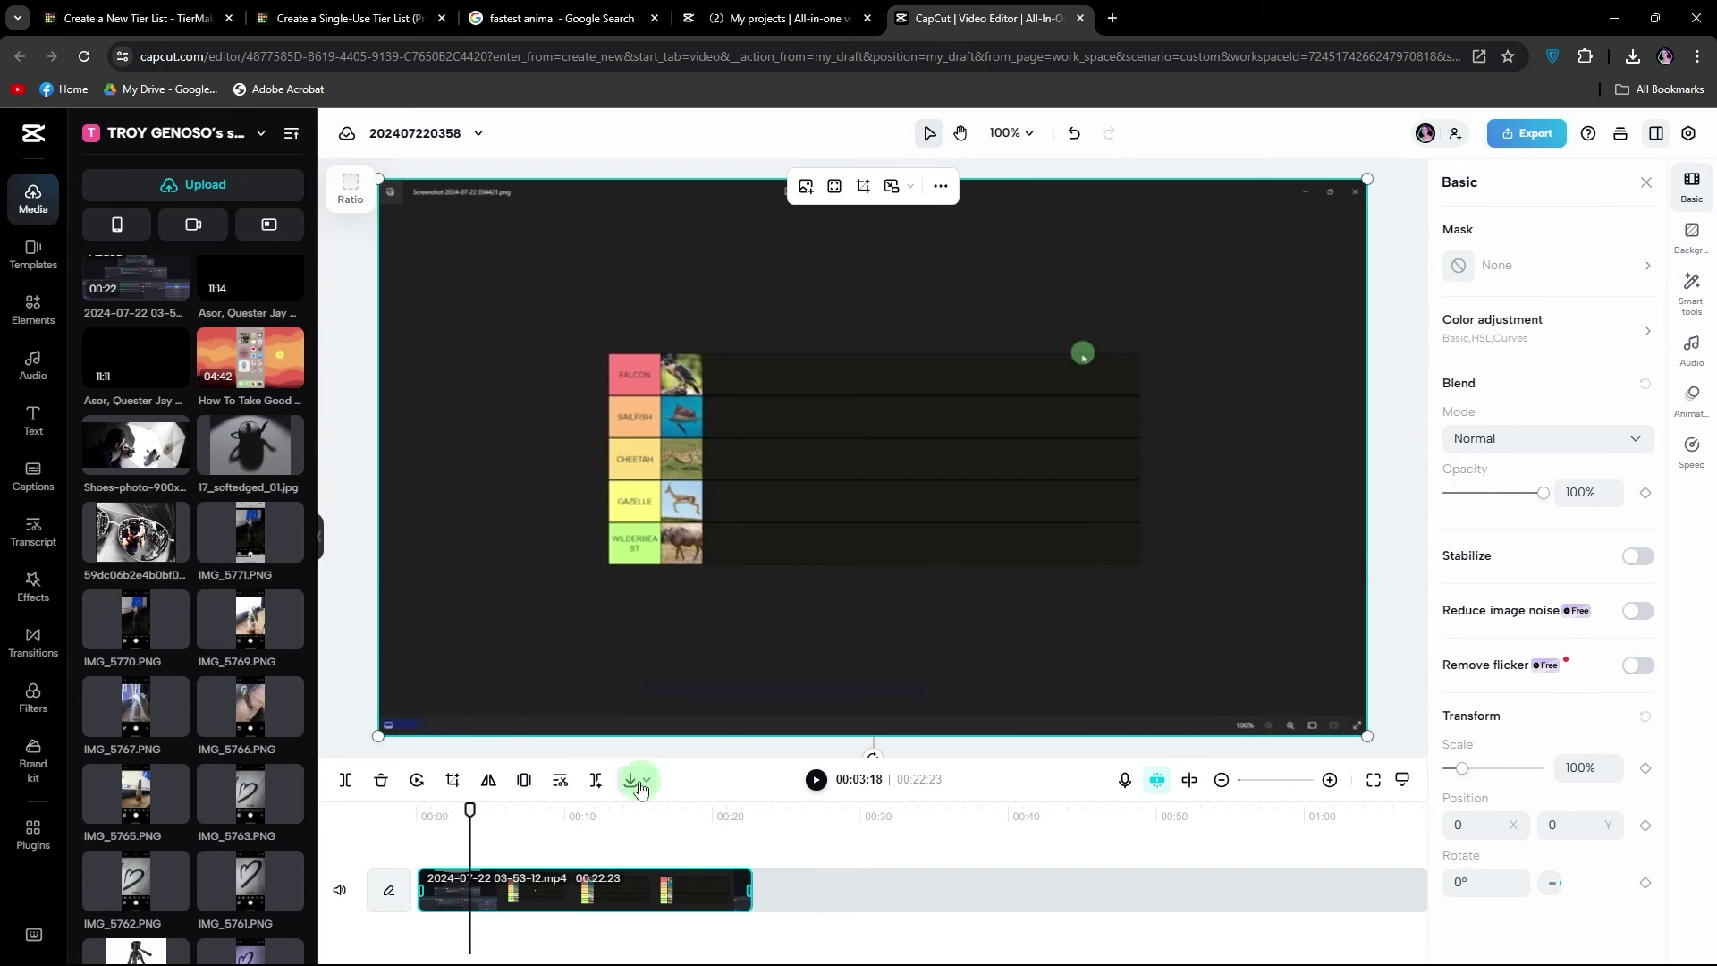
Step: Split off and delete the recording's opening and tail, leaving about 12 seconds
{"action": "left_click", "coordinate": [346, 779]}
{"action": "left_click", "coordinate": [444, 890]}
{"action": "key", "text": "Delete"}
{"action": "left_click", "coordinate": [617, 814]}
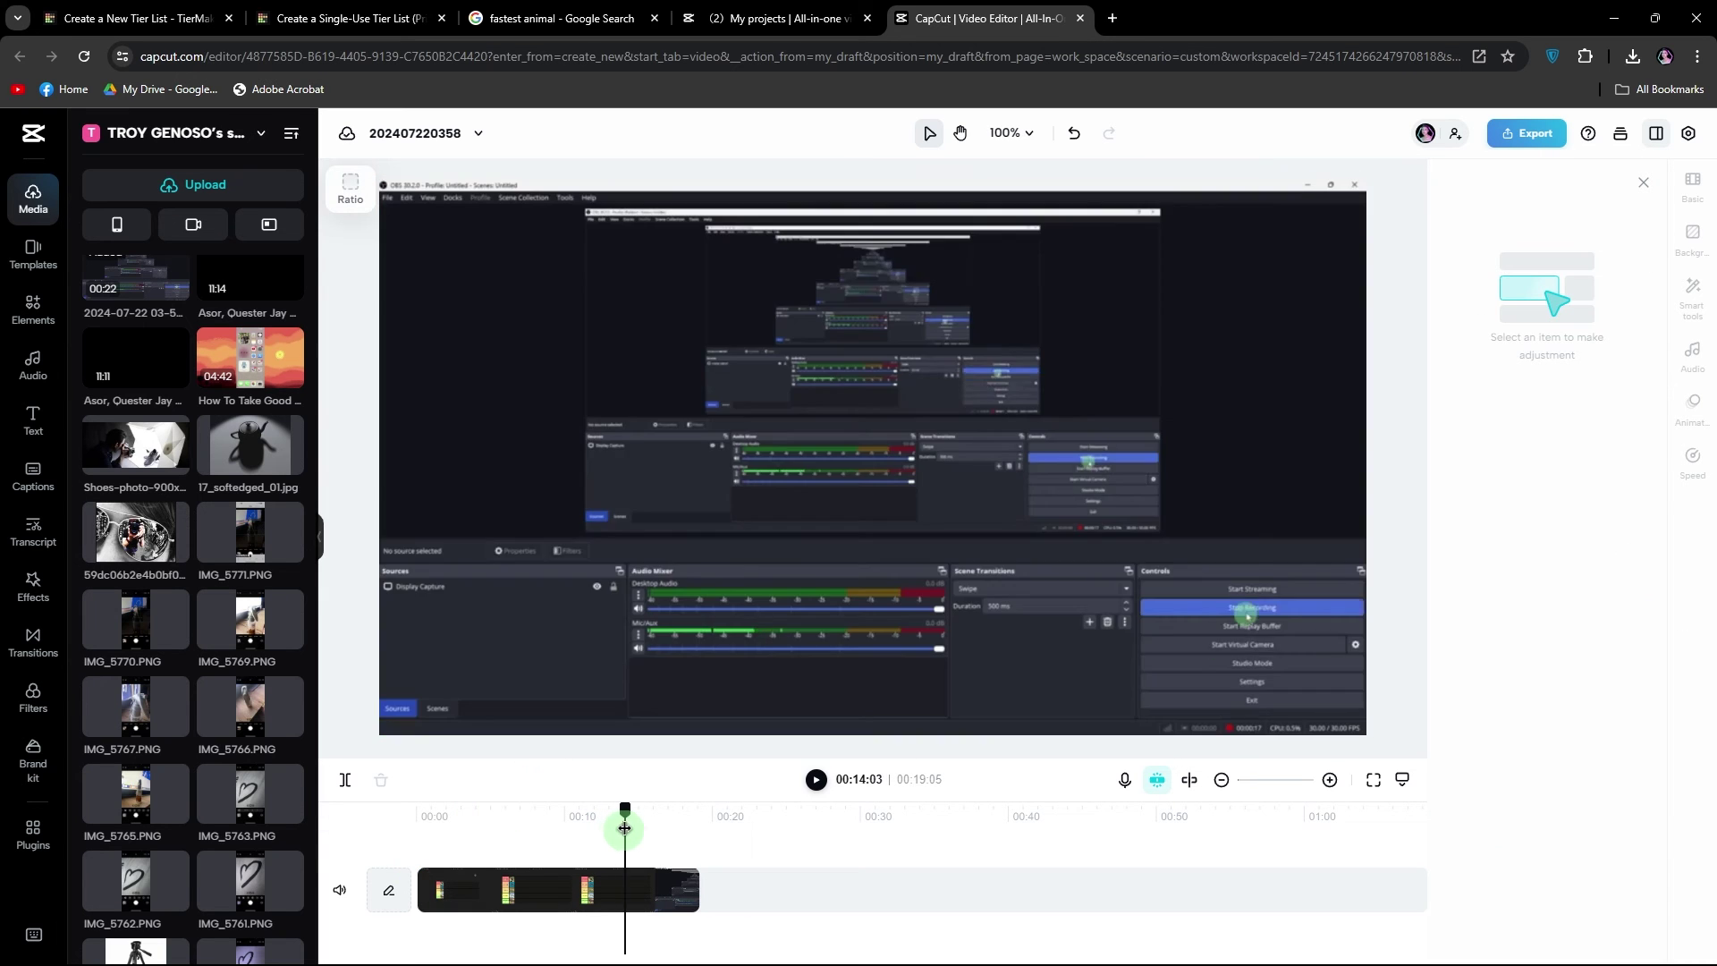
{"action": "left_click", "coordinate": [543, 889]}
{"action": "left_click", "coordinate": [346, 780]}
{"action": "key", "text": "Delete"}
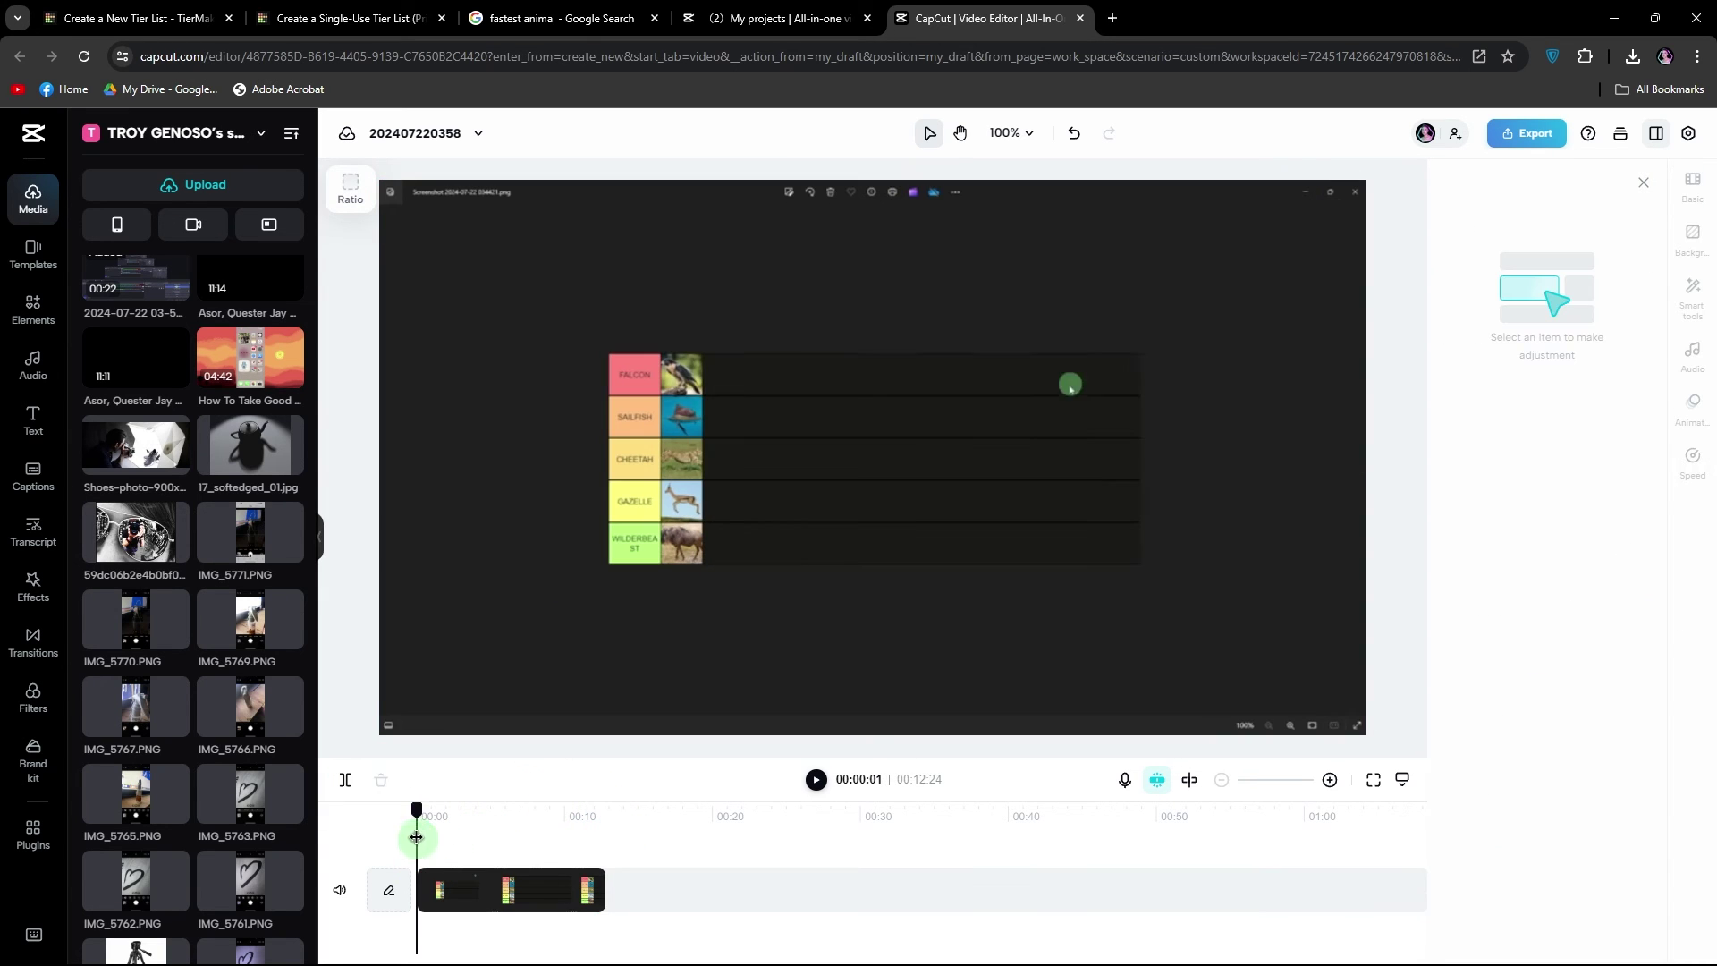
Step: Browse options in CapCut's left sidebar panel
{"action": "left_click", "coordinate": [32, 416]}
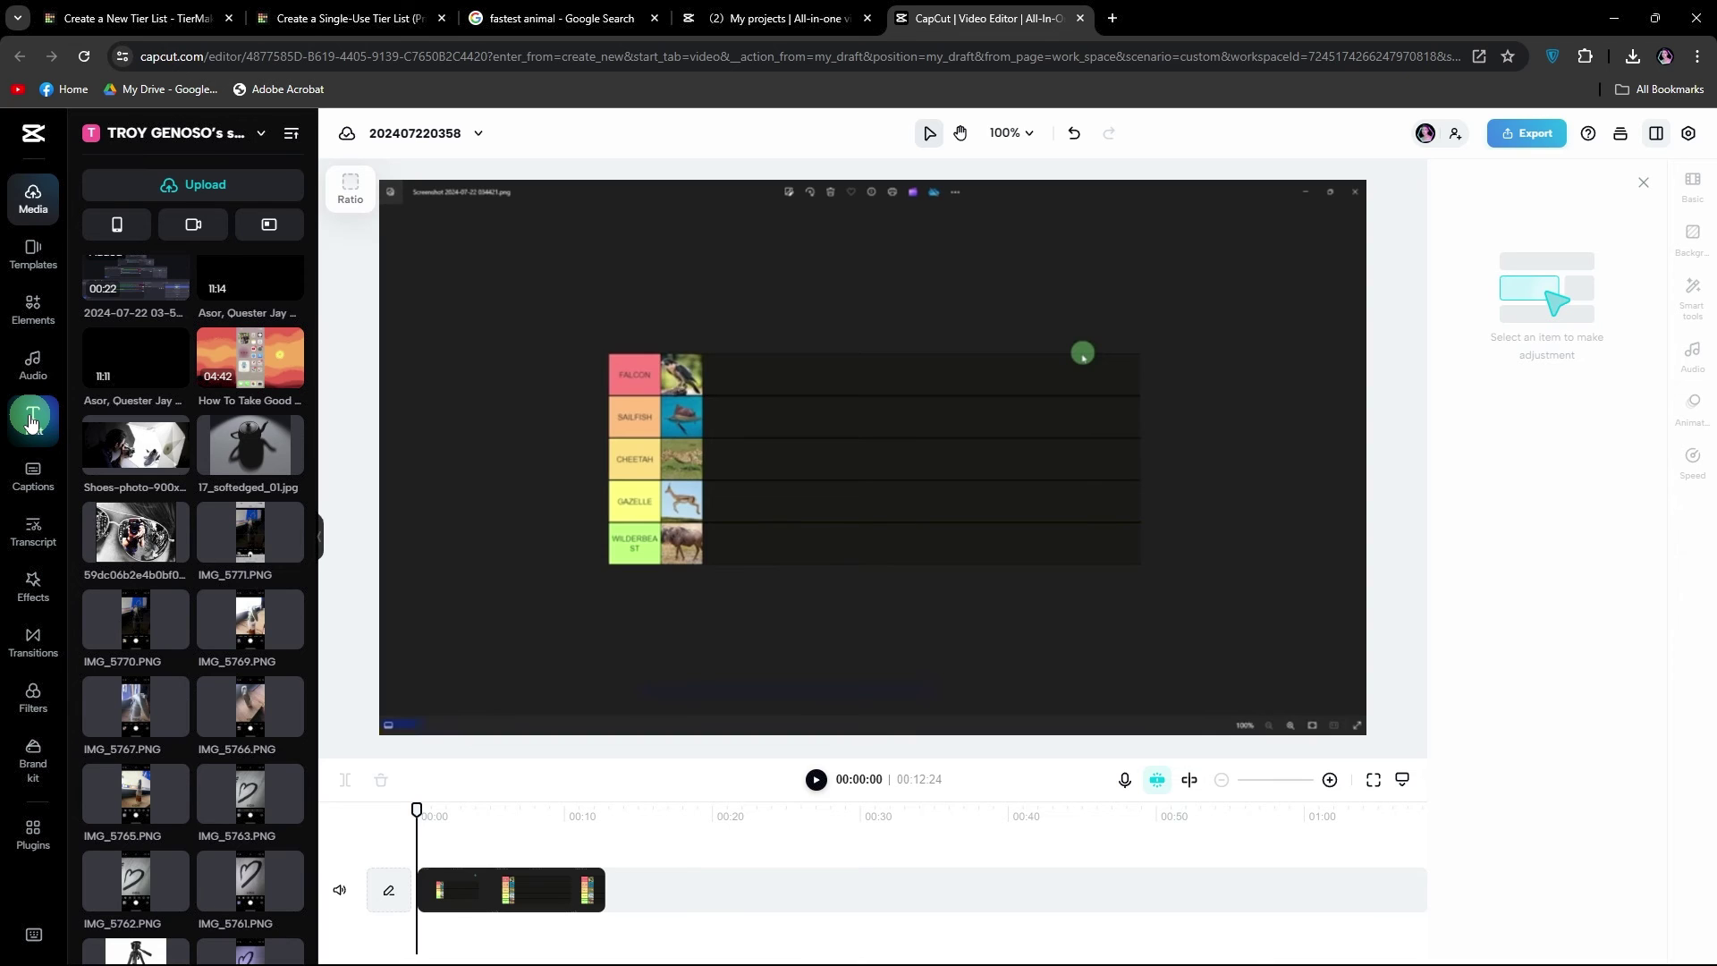
{"action": "left_click", "coordinate": [30, 598]}
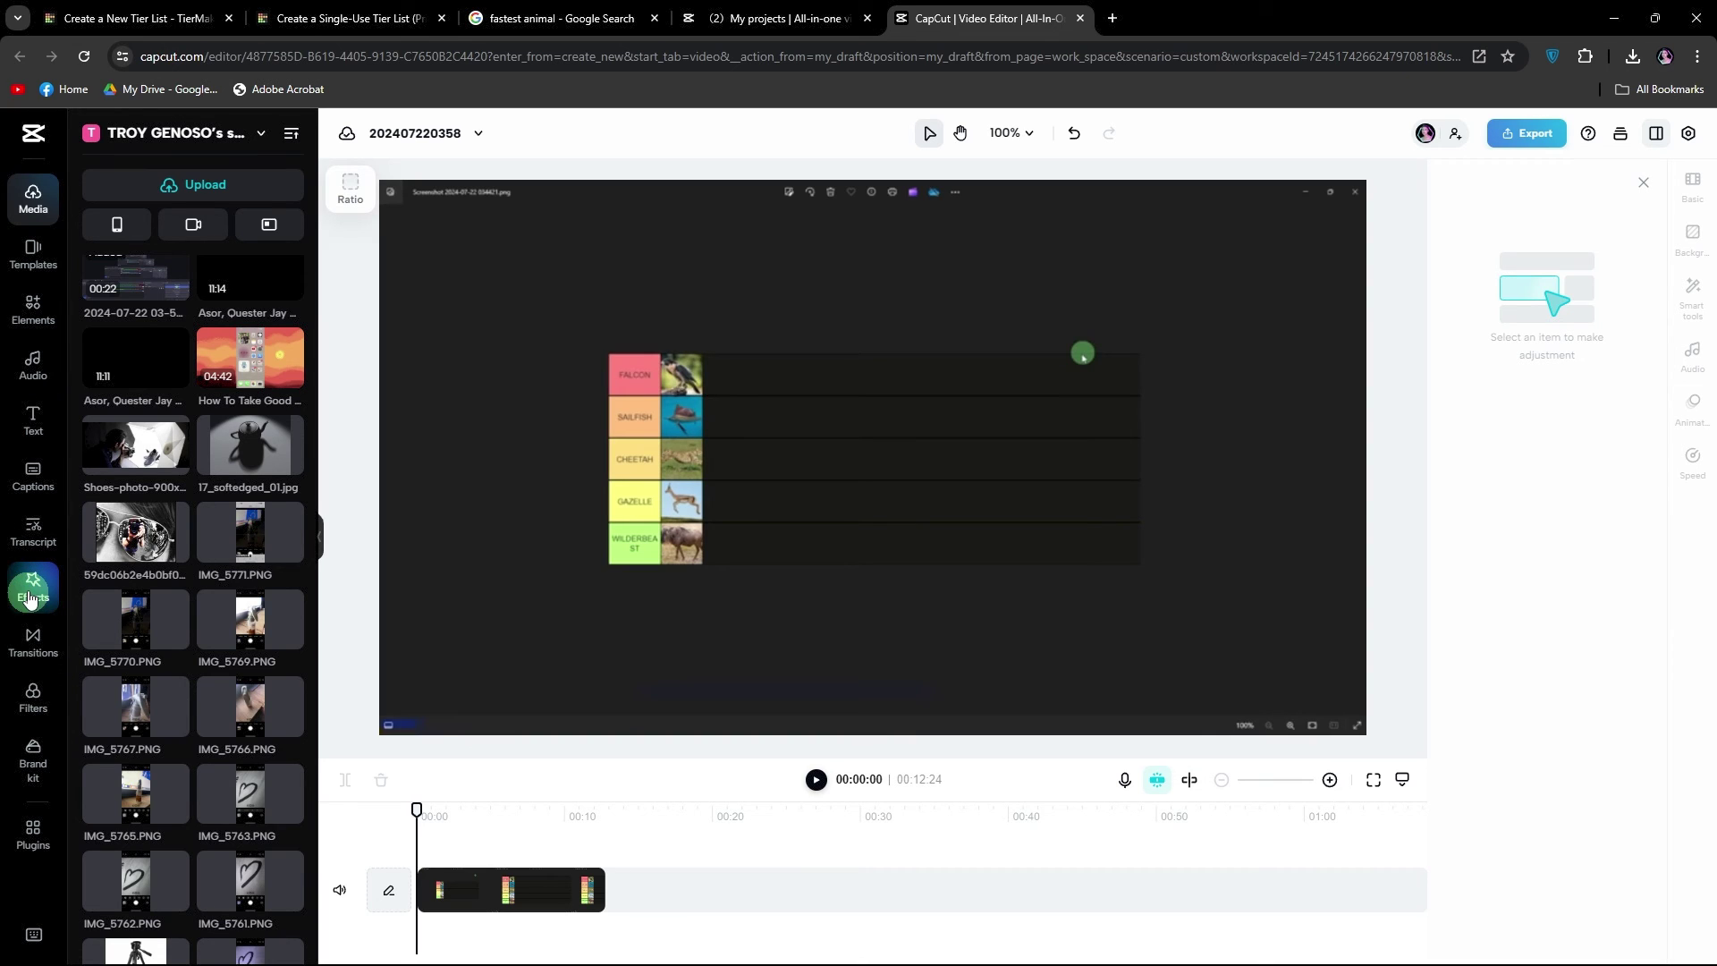
{"action": "left_click", "coordinate": [33, 646]}
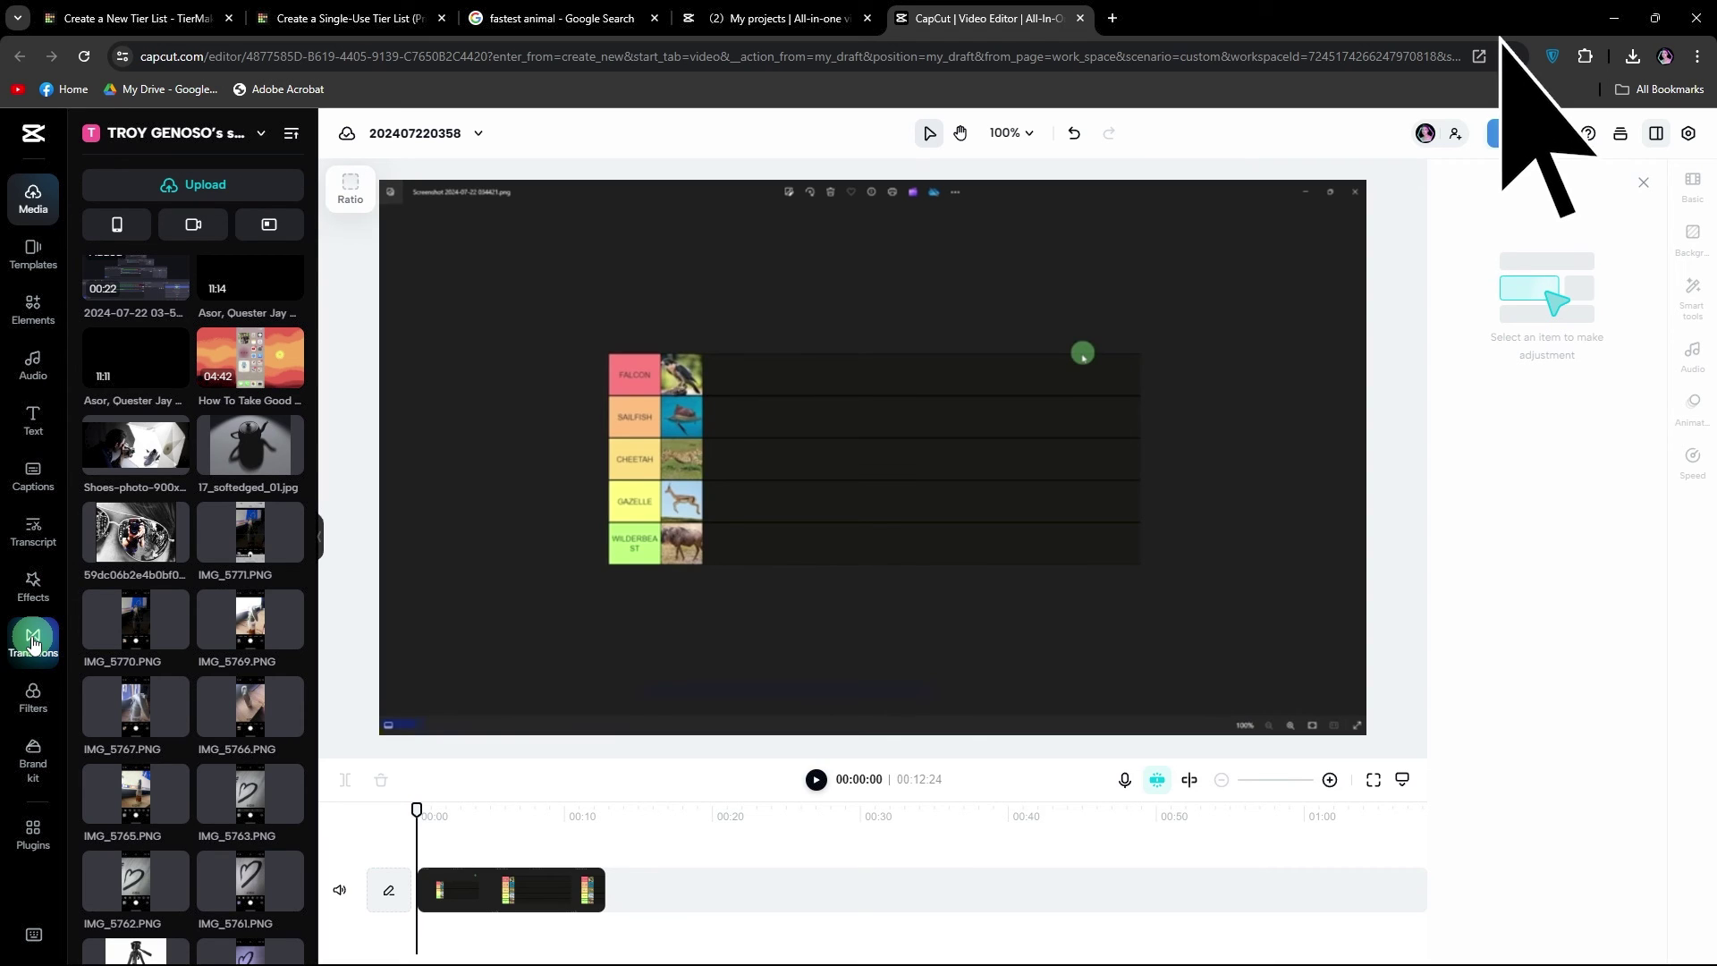
Step: Export the trimmed video to YouTube, with the share dialog titled TIER LIST
{"action": "left_click", "coordinate": [1525, 133]}
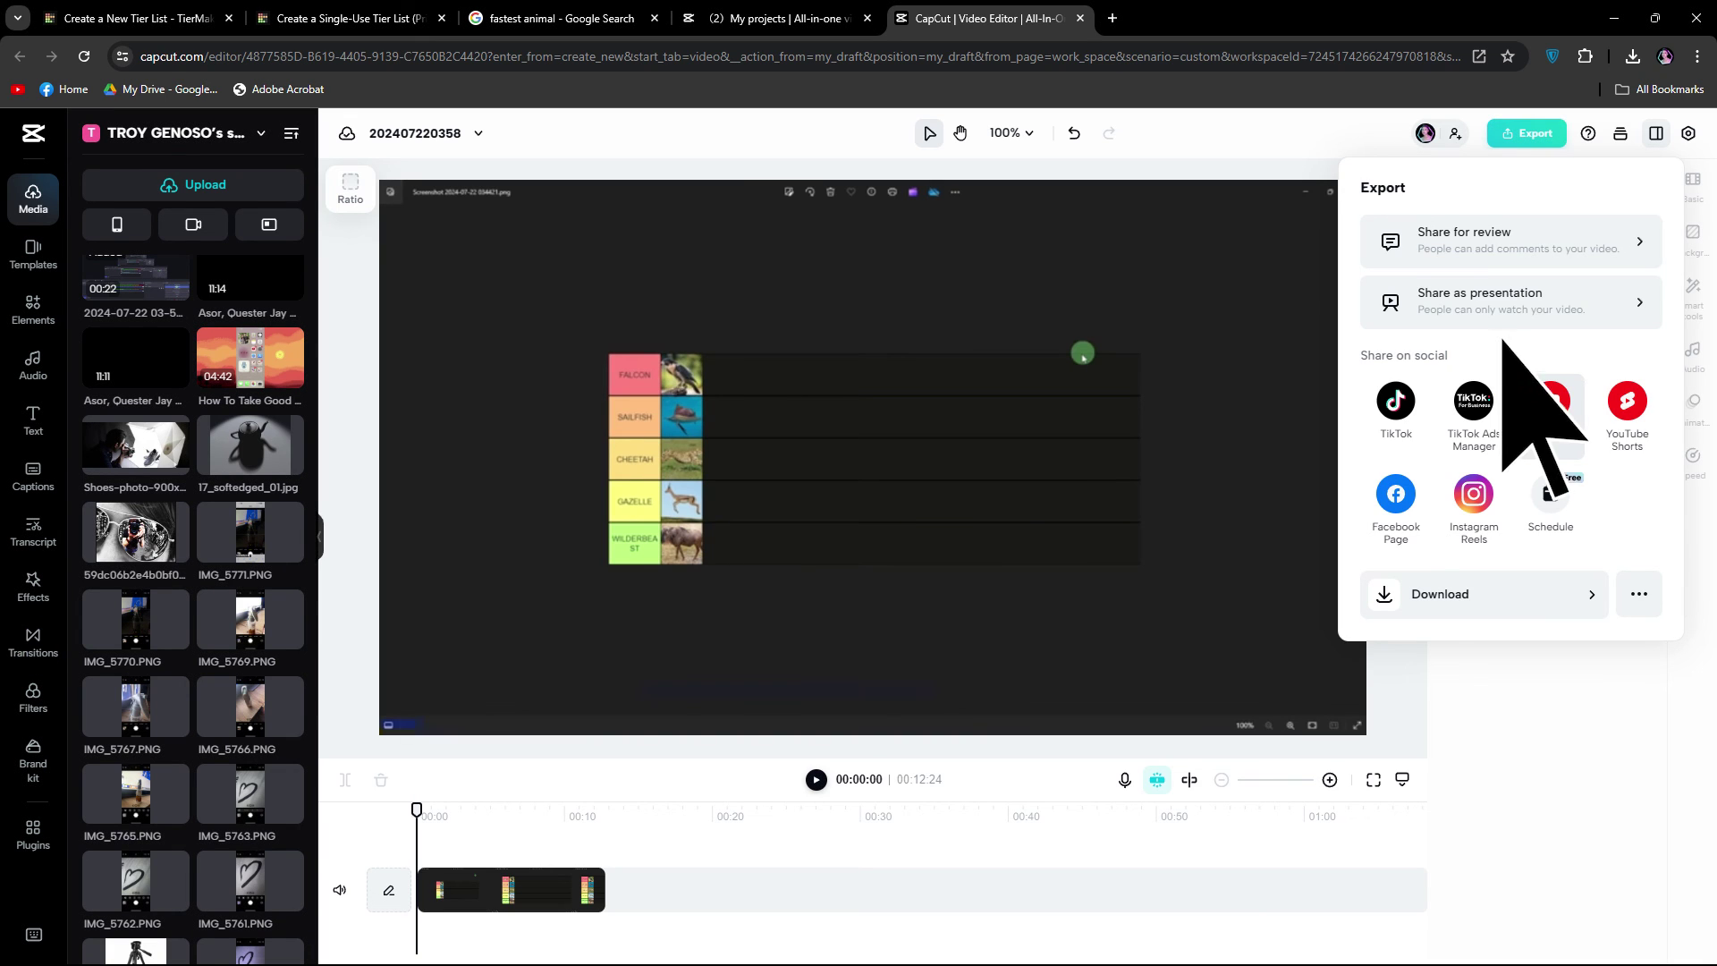
{"action": "left_click", "coordinate": [1550, 402]}
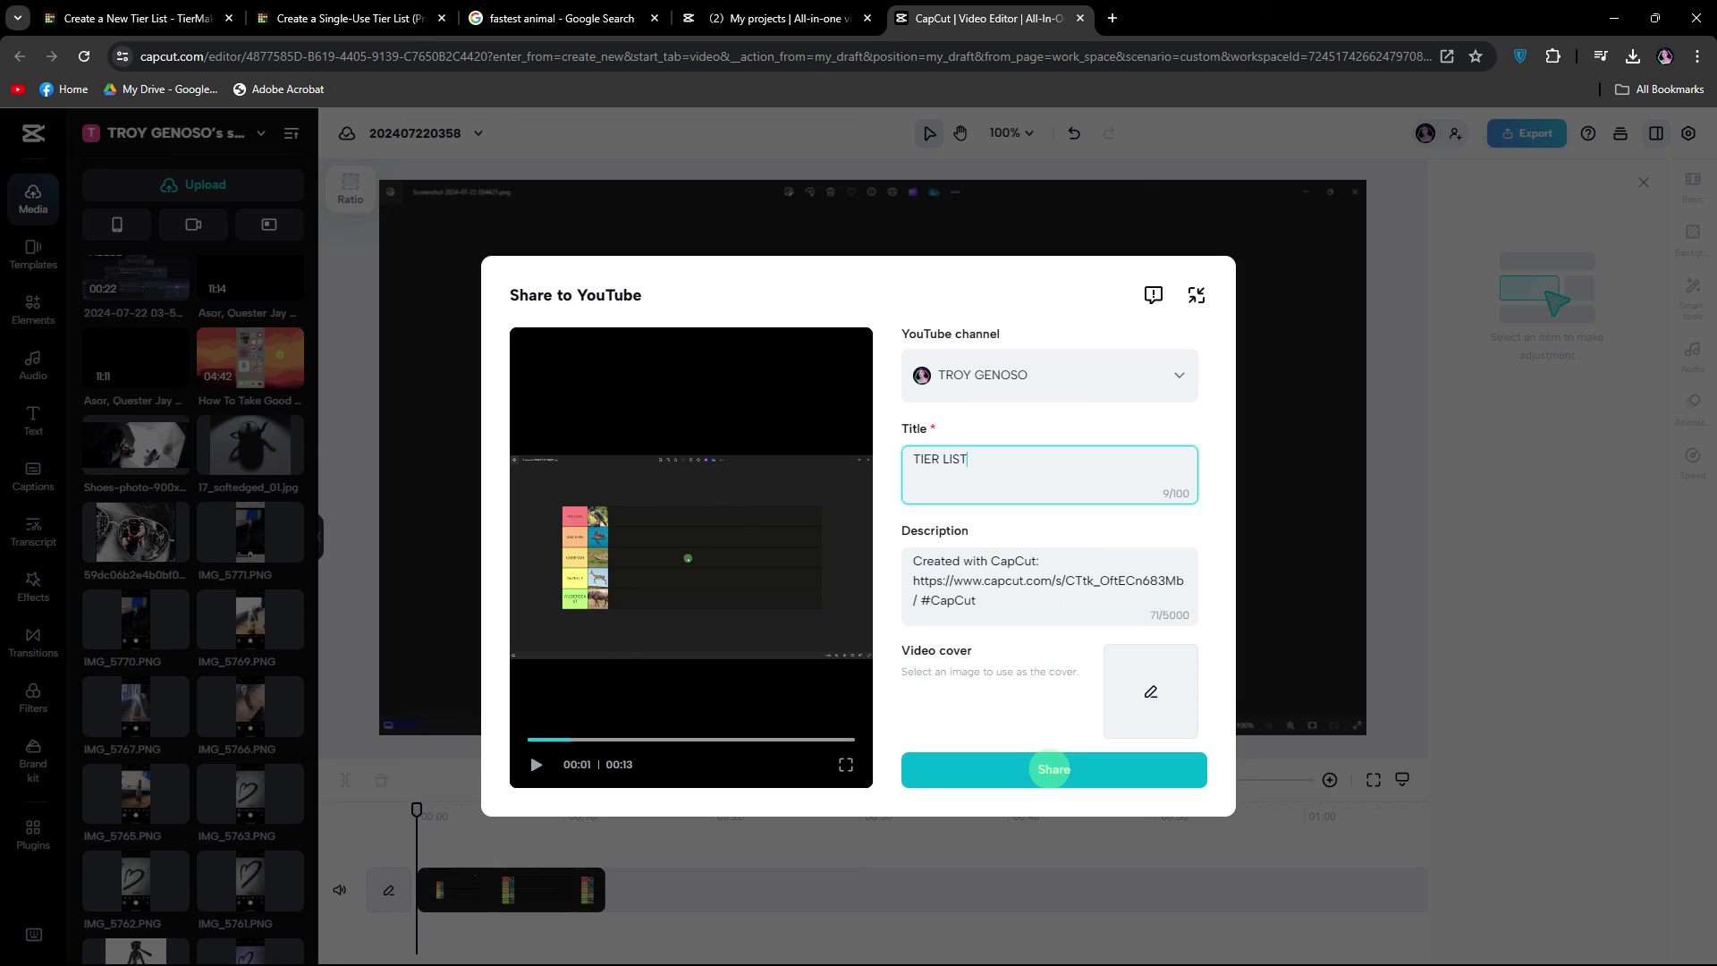